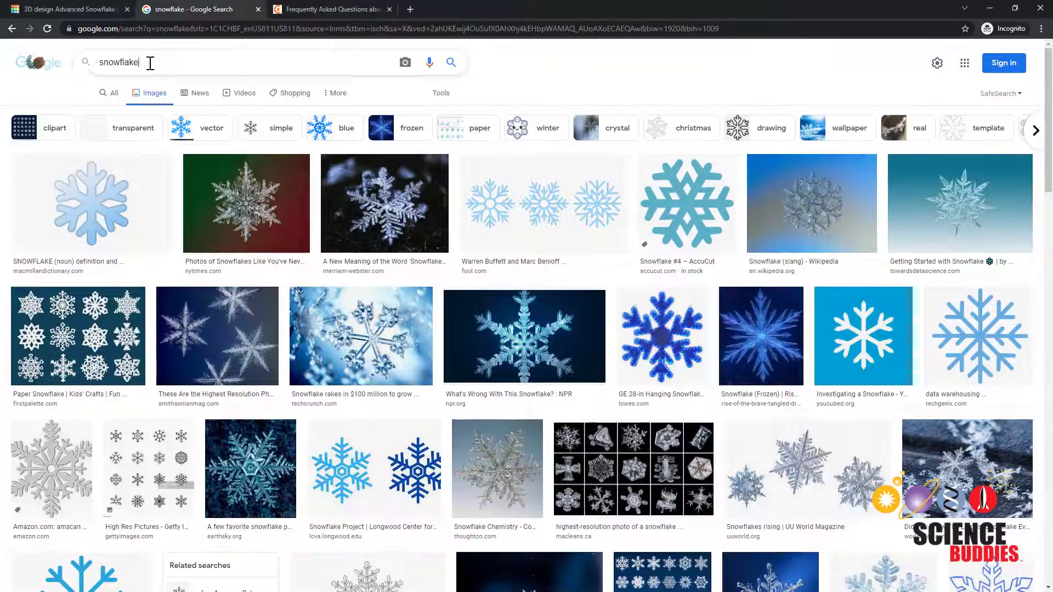
- Dismiss the search suggestions and scroll through the snowflake image results
{"action": "left_click_drag", "start_coordinate": [148, 64], "coordinate": [96, 67]}
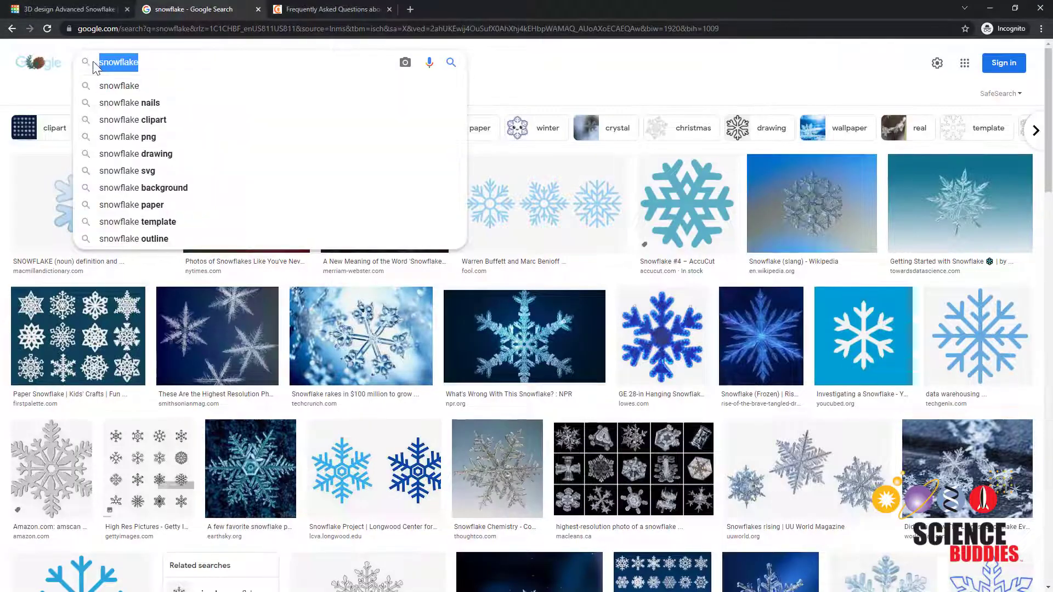
{"action": "left_click", "coordinate": [518, 90]}
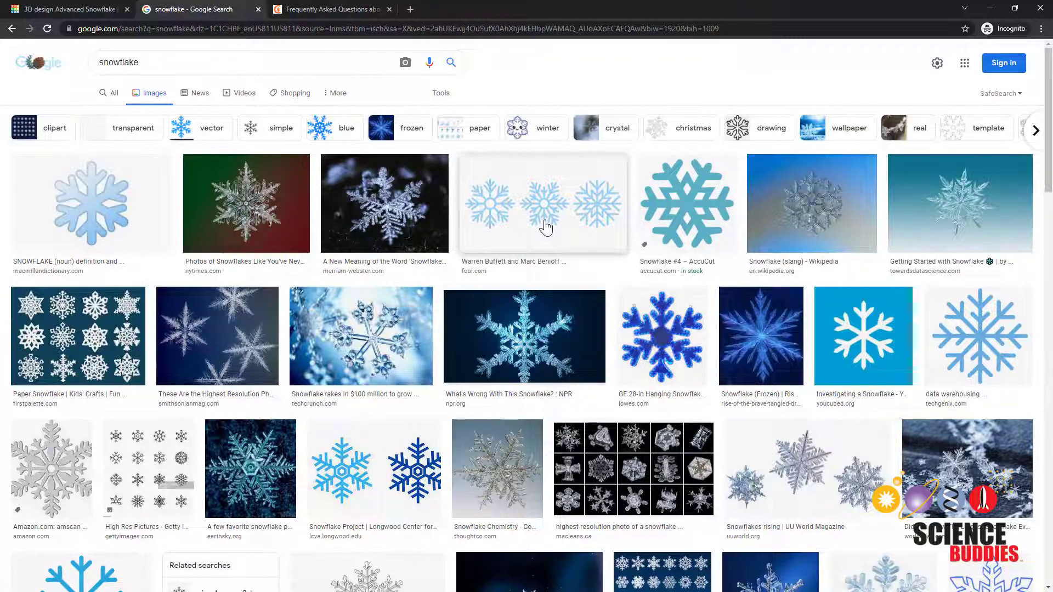
{"action": "scroll", "coordinate": [545, 227], "scroll_direction": "down", "scroll_amount": 1}
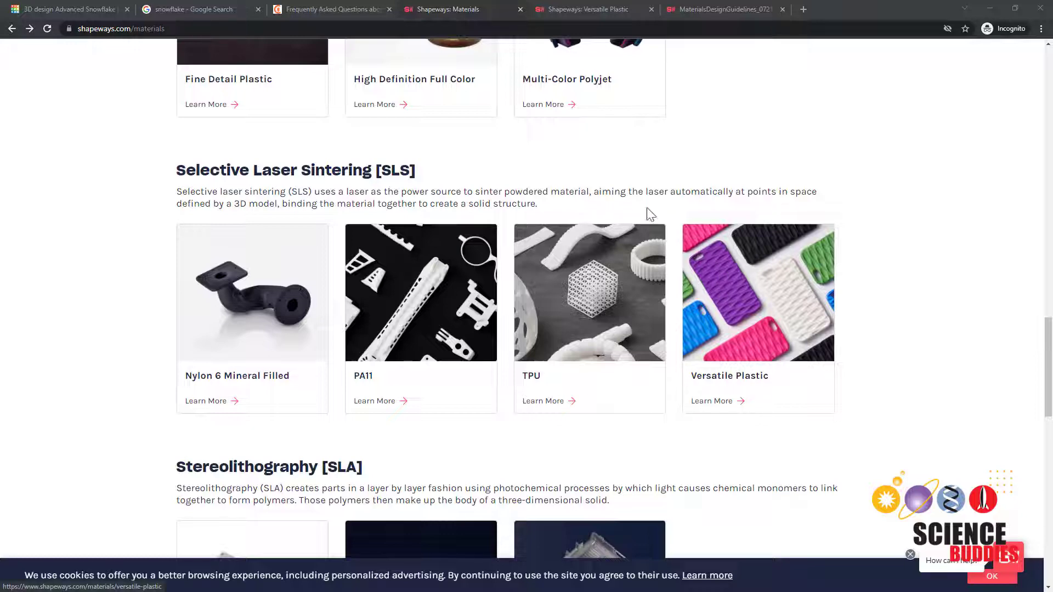
- Switch to the Versatile Plastic page and read its minimum supported wall thickness
{"action": "left_click", "coordinate": [573, 9]}
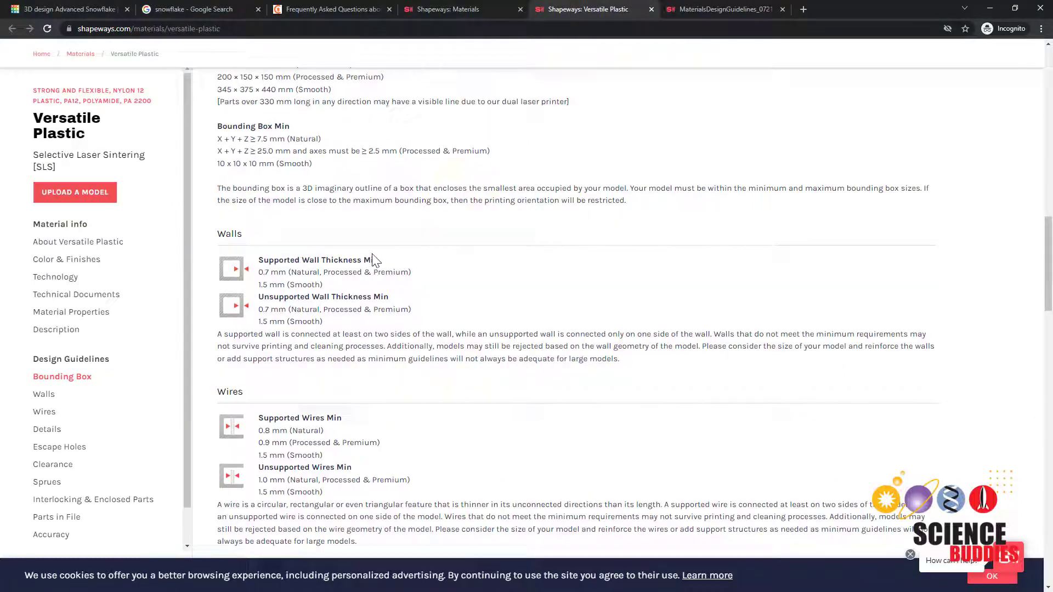
{"action": "left_click_drag", "start_coordinate": [261, 260], "coordinate": [385, 263]}
{"action": "left_click", "coordinate": [349, 289]}
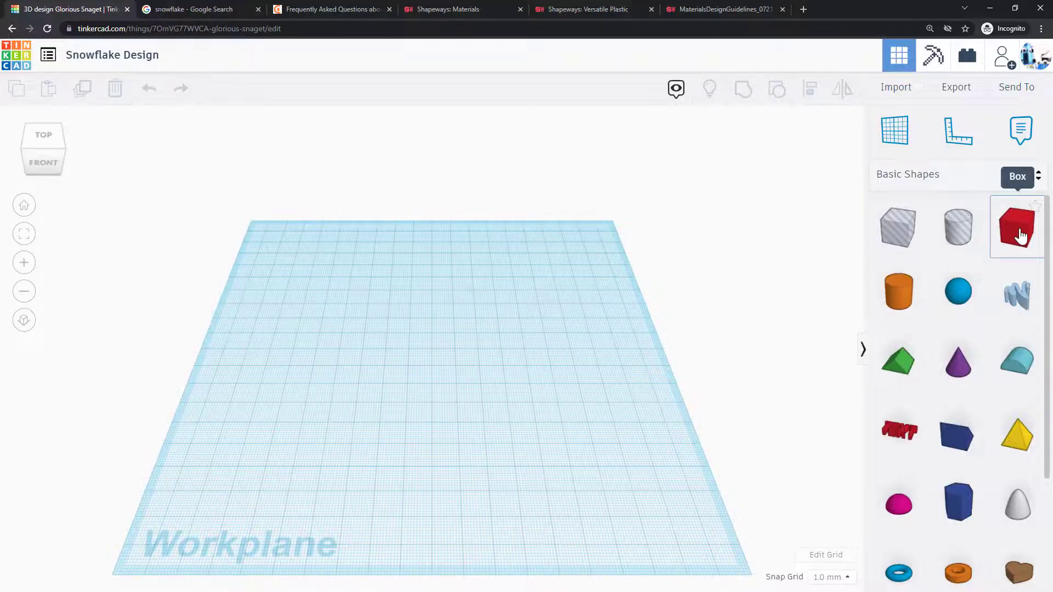
- Place a red box on the workplane and view it from an angled perspective
{"action": "left_click_drag", "start_coordinate": [1019, 234], "coordinate": [427, 361]}
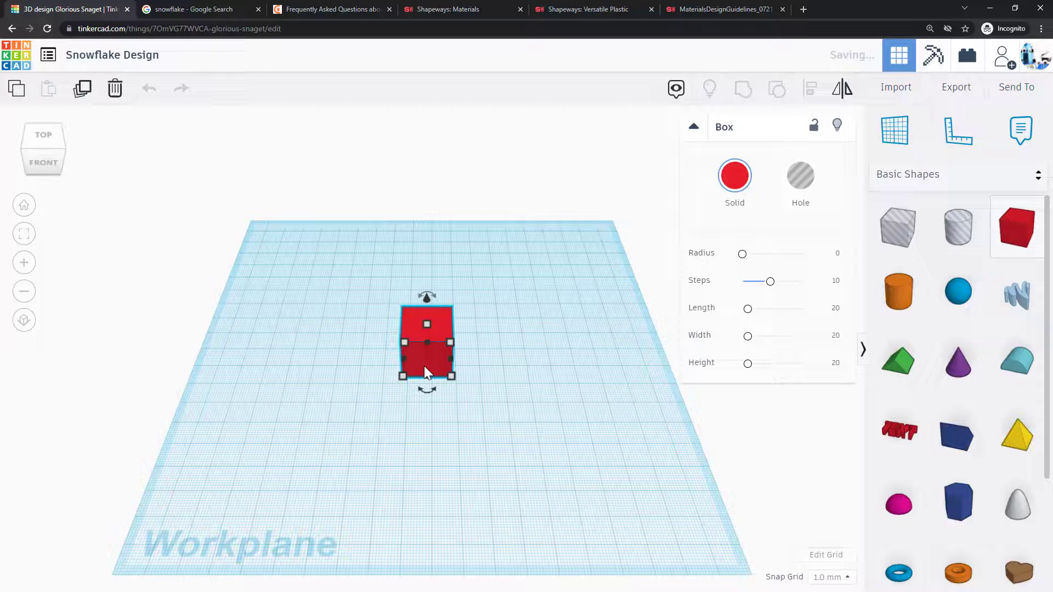
{"action": "scroll", "coordinate": [423, 366], "scroll_direction": "up", "scroll_amount": 4}
{"action": "right_click_drag", "start_coordinate": [489, 396], "coordinate": [416, 387]}
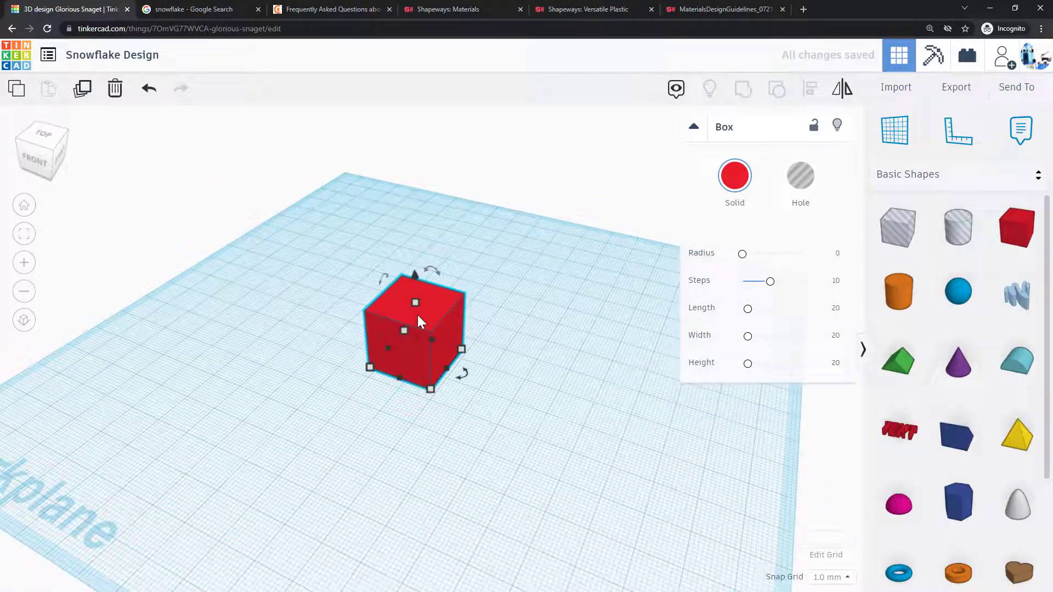
- Resize the box to 4 mm height, 40 mm length and 4 mm width
{"action": "mouse_move", "coordinate": [414, 303]}
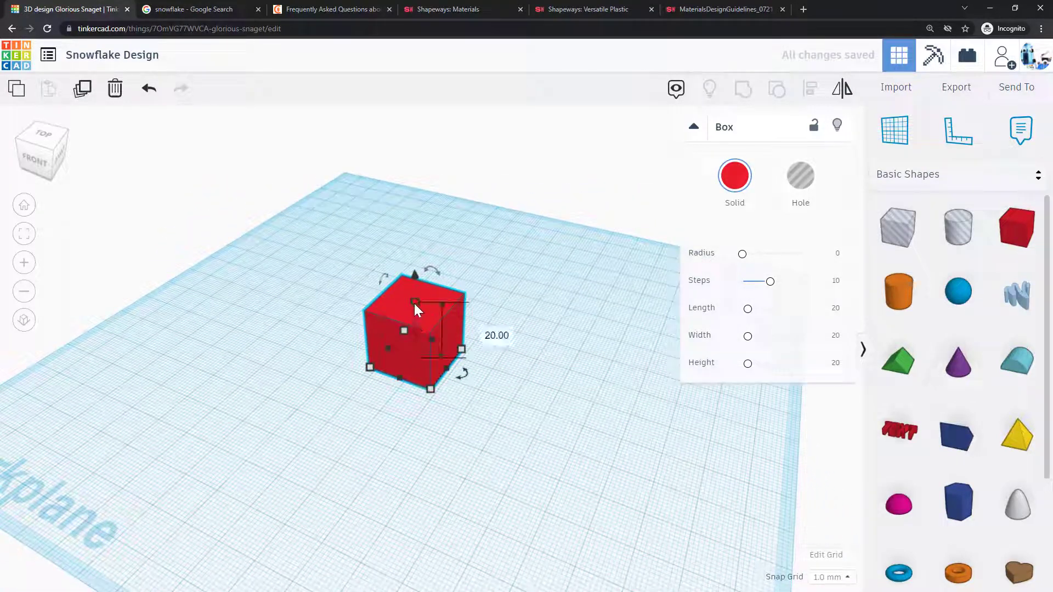
{"action": "left_click", "coordinate": [485, 332]}
{"action": "type", "text": "4"}
{"action": "key", "text": "Return"}
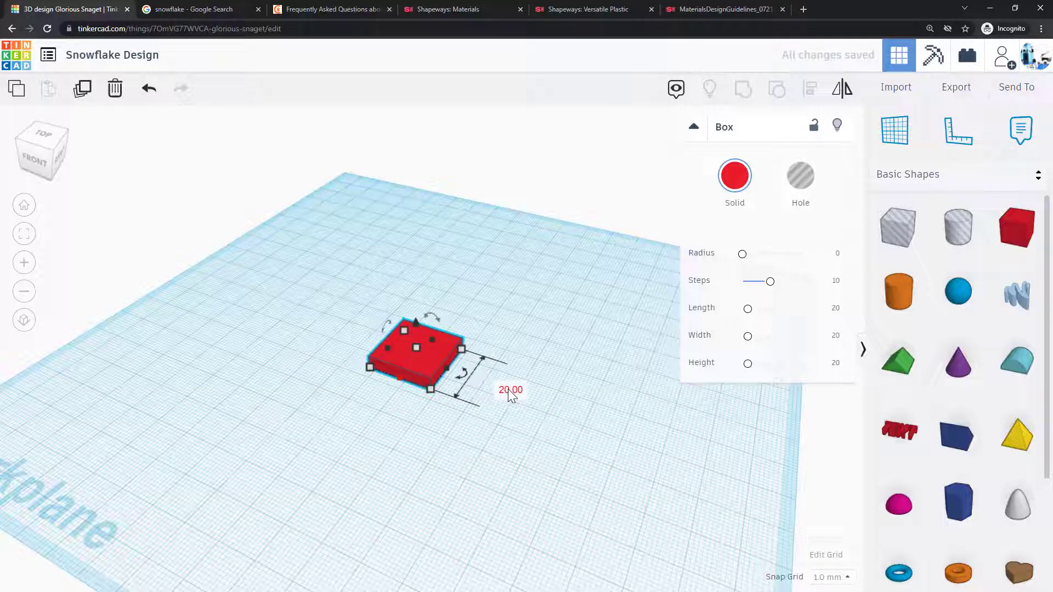
{"action": "left_click", "coordinate": [510, 390]}
{"action": "key", "text": "BackSpace"}
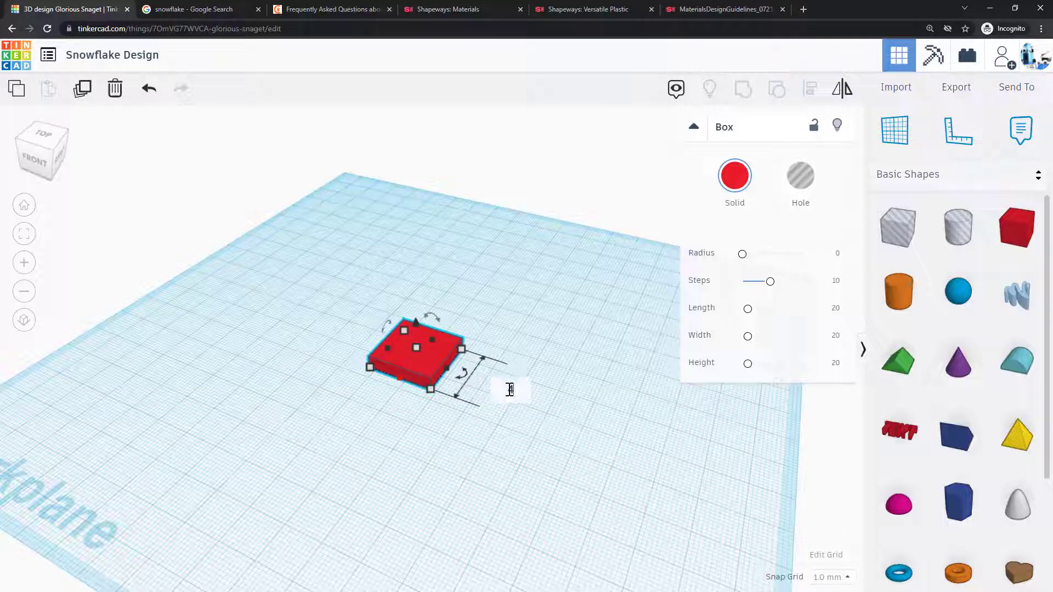
{"action": "key", "text": "Return"}
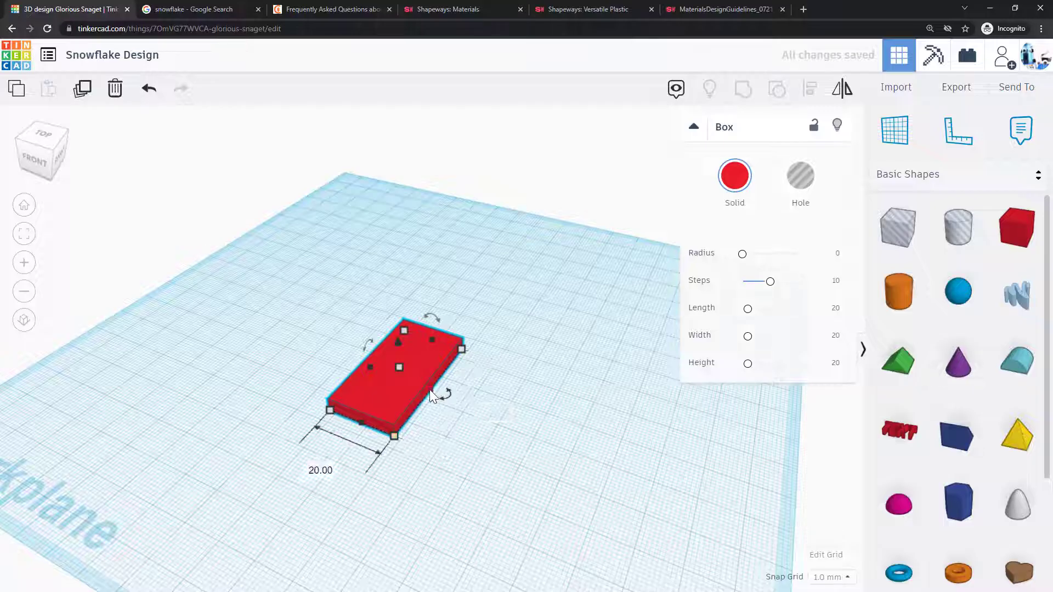
{"action": "left_click", "coordinate": [320, 470]}
{"action": "key", "text": "BackSpace"}
{"action": "type", "text": "4"}
{"action": "key", "text": "Return"}
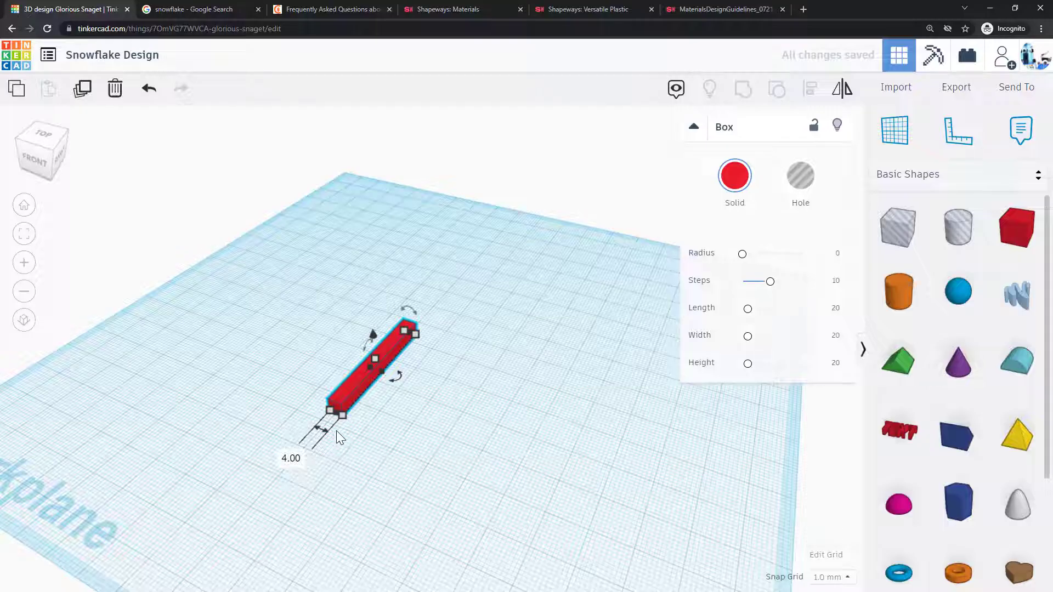
- Change the bar's colour from red to the white preset and deselect it
{"action": "mouse_move", "coordinate": [383, 365]}
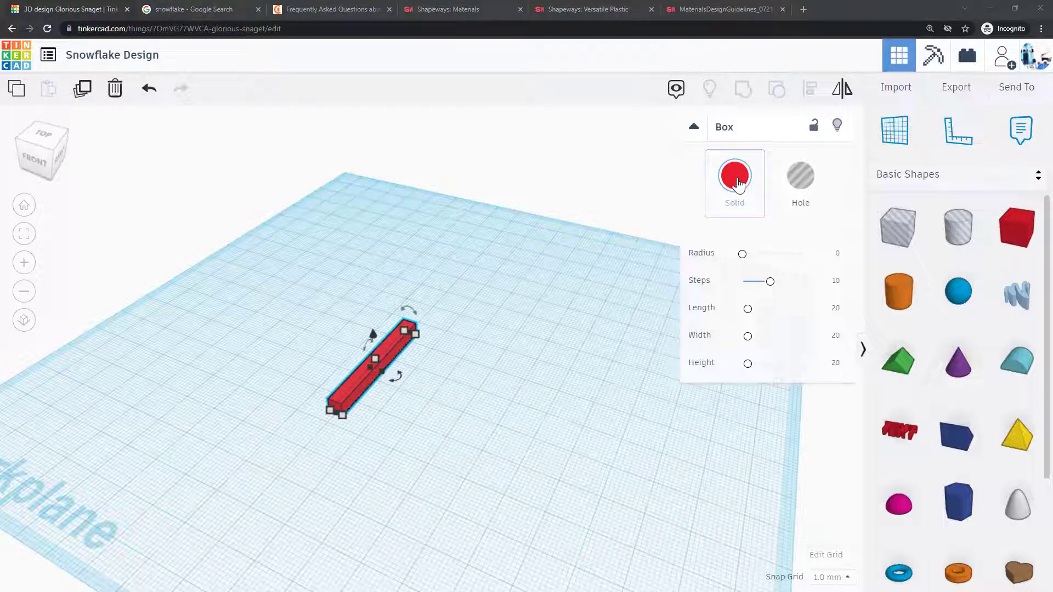
{"action": "left_click", "coordinate": [738, 184]}
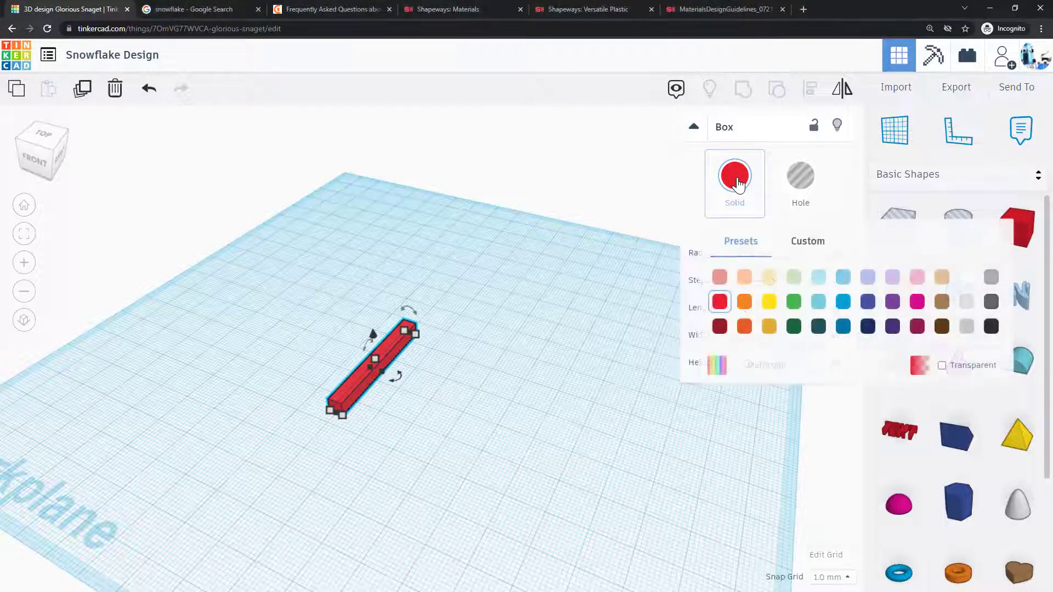
{"action": "left_click", "coordinate": [967, 278]}
{"action": "left_click", "coordinate": [455, 374]}
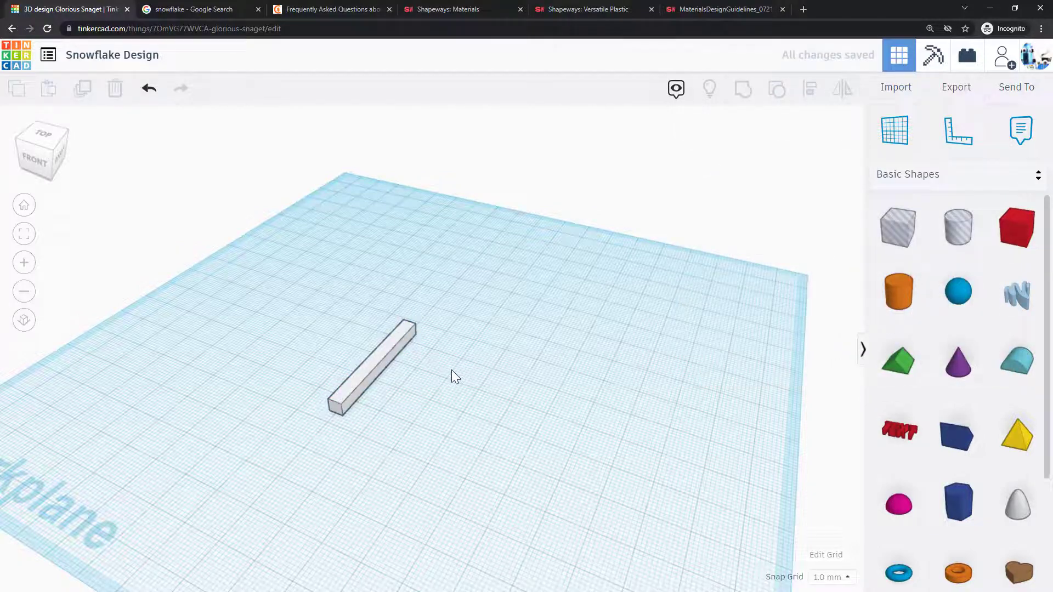
{"action": "right_click_drag", "start_coordinate": [431, 376], "coordinate": [454, 362]}
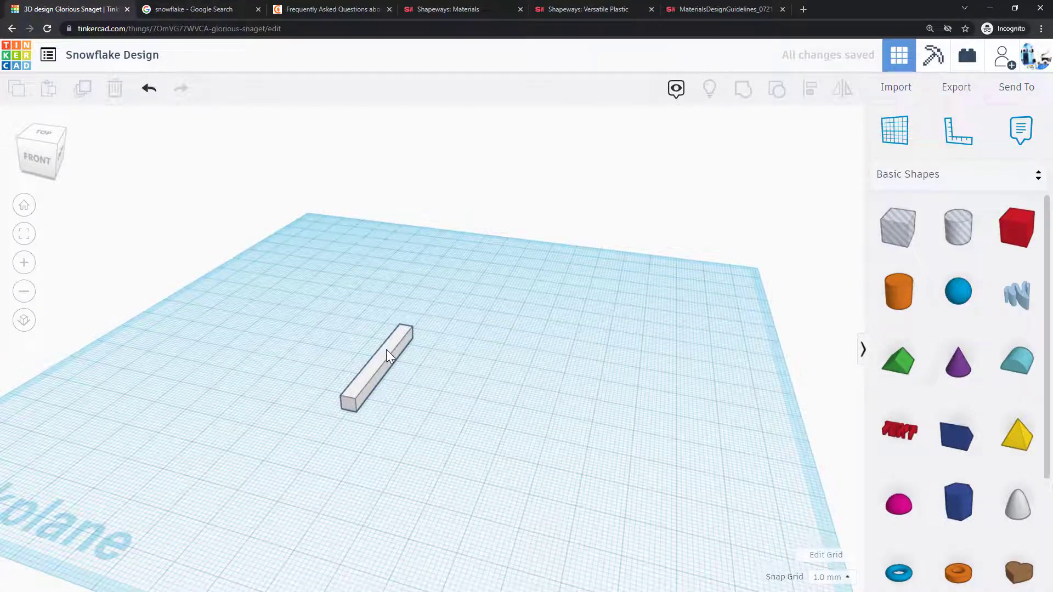
{"action": "right_click_drag", "start_coordinate": [531, 346], "coordinate": [449, 346]}
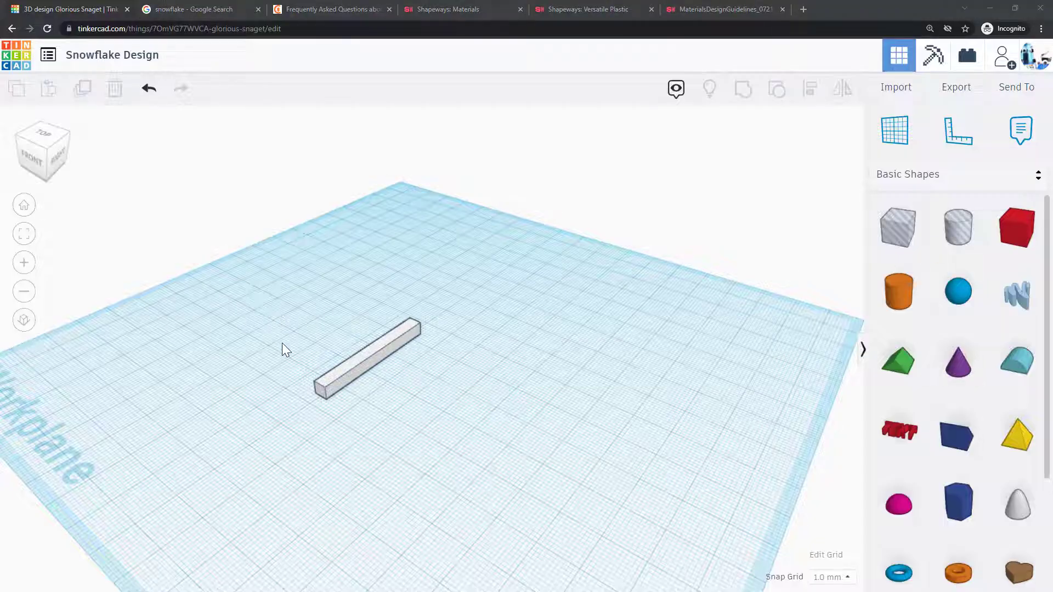
- Switch to an orthographic top-down view and select the white bar
{"action": "middle_click_drag", "start_coordinate": [282, 344], "coordinate": [386, 337]}
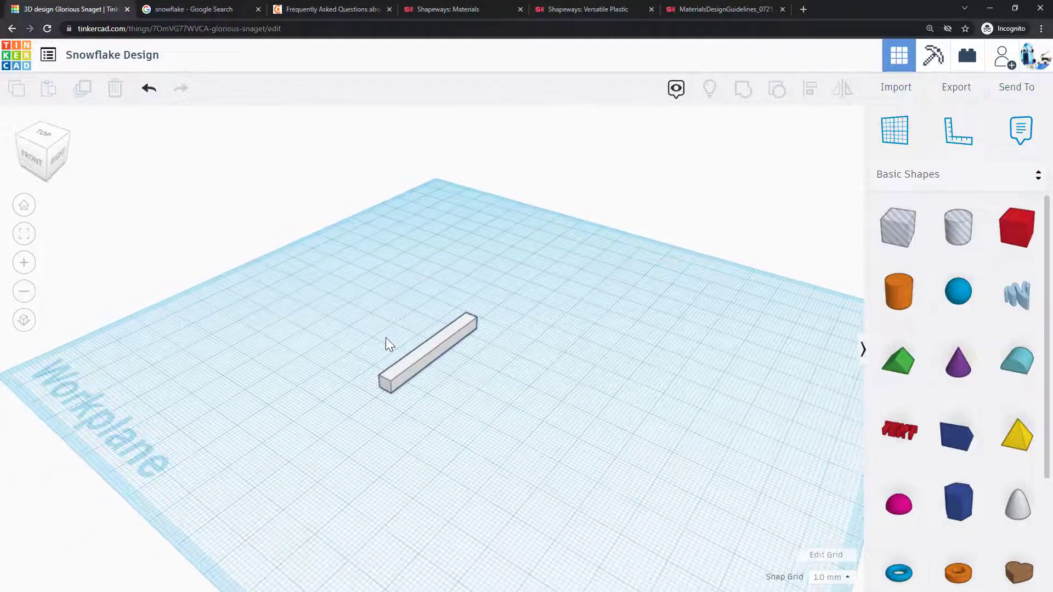
{"action": "left_click", "coordinate": [24, 322]}
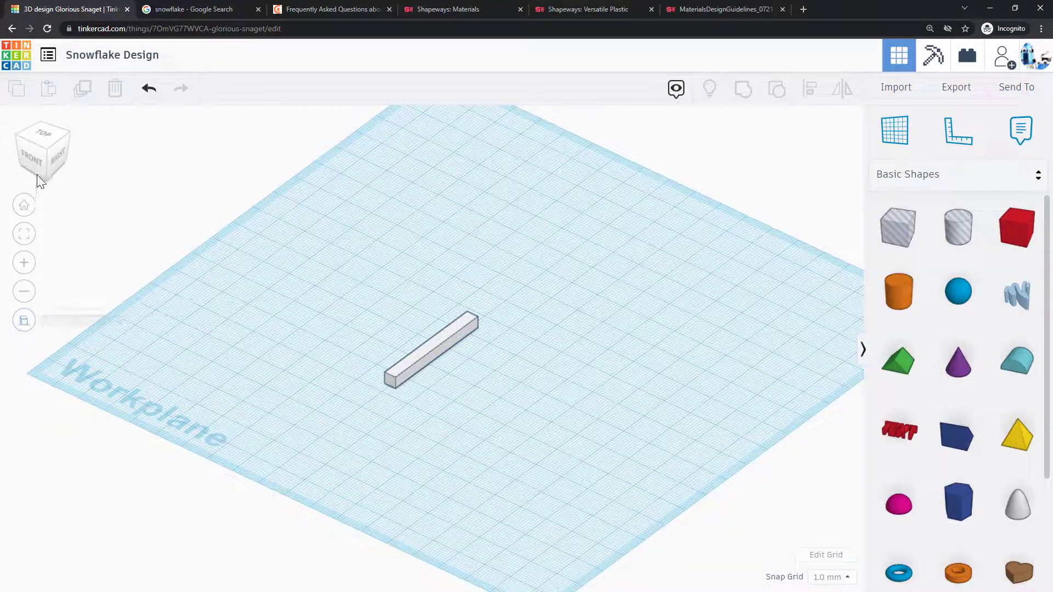
{"action": "left_click", "coordinate": [44, 134]}
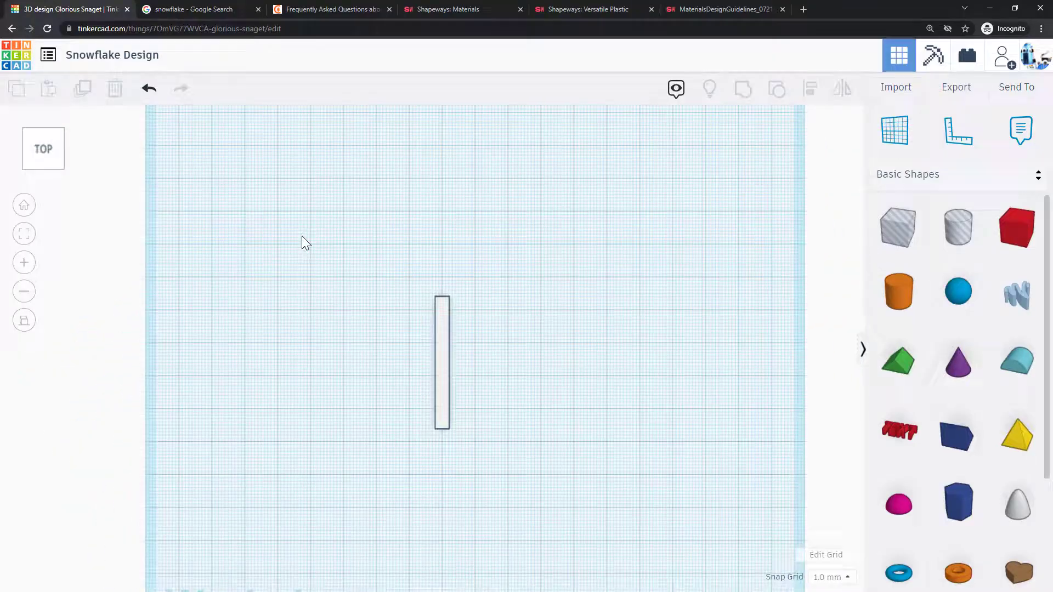
{"action": "left_click", "coordinate": [442, 342]}
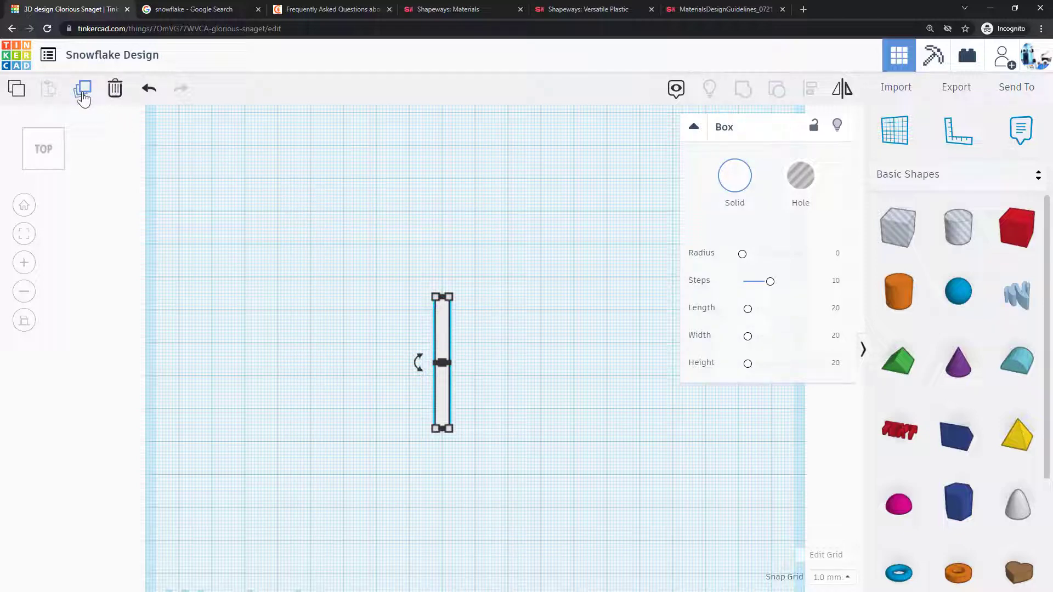
- Duplicate the bar, shorten the copy to 30 mm and angle it as a branch
{"action": "left_click", "coordinate": [84, 98]}
{"action": "left_click_drag", "start_coordinate": [449, 343], "coordinate": [487, 343]}
{"action": "left_click_drag", "start_coordinate": [485, 297], "coordinate": [461, 375]}
{"action": "scroll", "coordinate": [452, 421], "scroll_direction": "up", "scroll_amount": 3}
{"action": "left_click", "coordinate": [505, 387]}
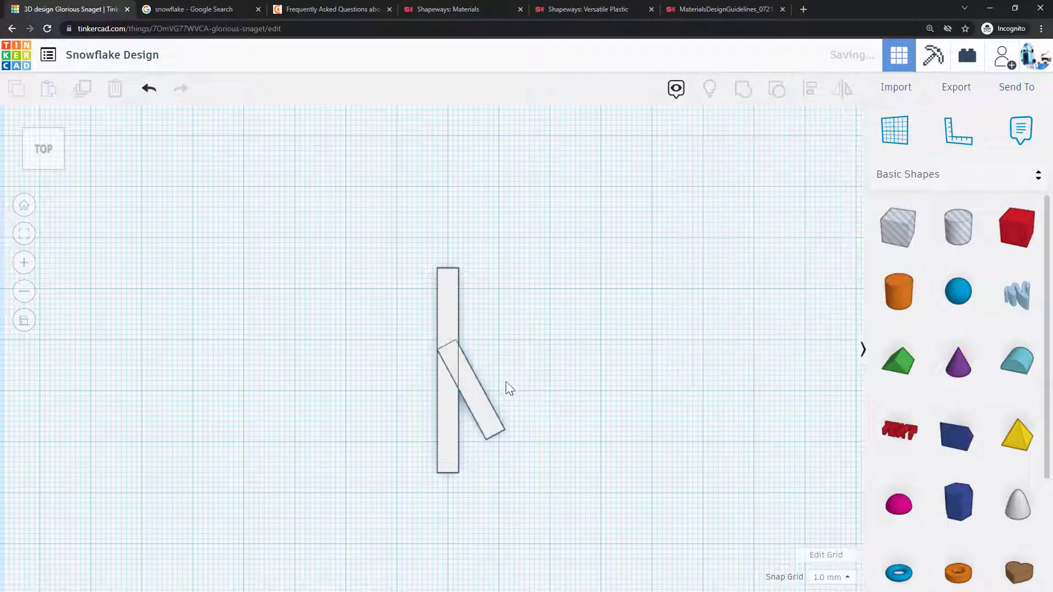
{"action": "left_click", "coordinate": [476, 396]}
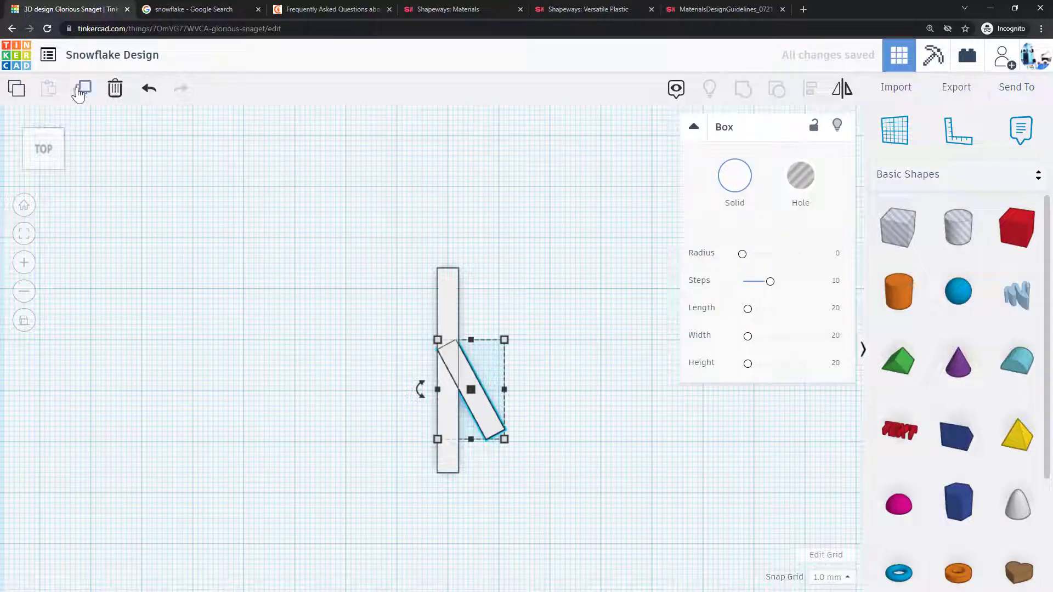
- Mirror a copy of the angled bar and move it left as the second branch
{"action": "left_click", "coordinate": [82, 92]}
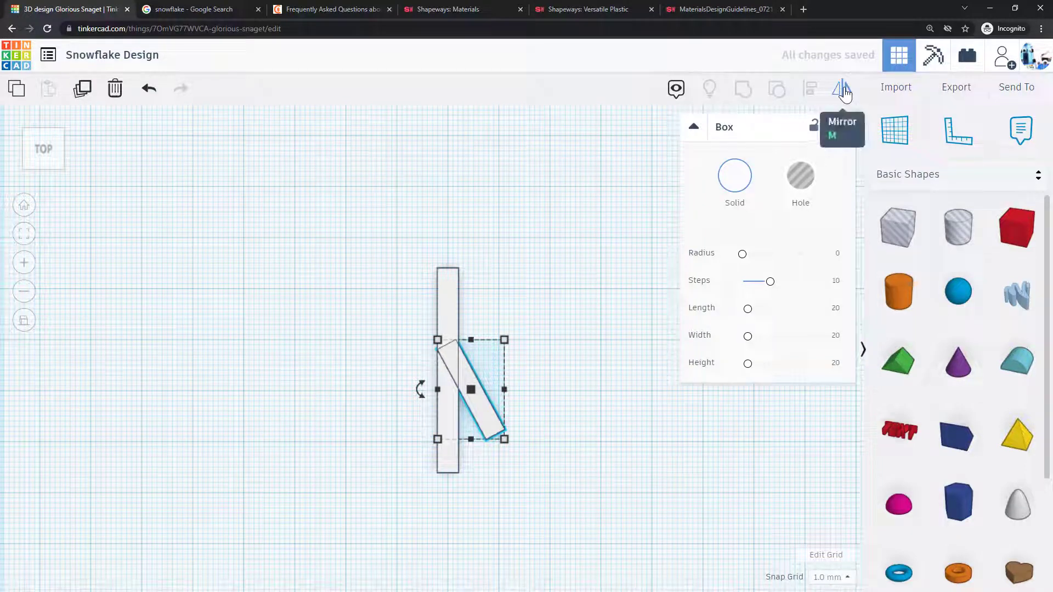
{"action": "left_click", "coordinate": [844, 90]}
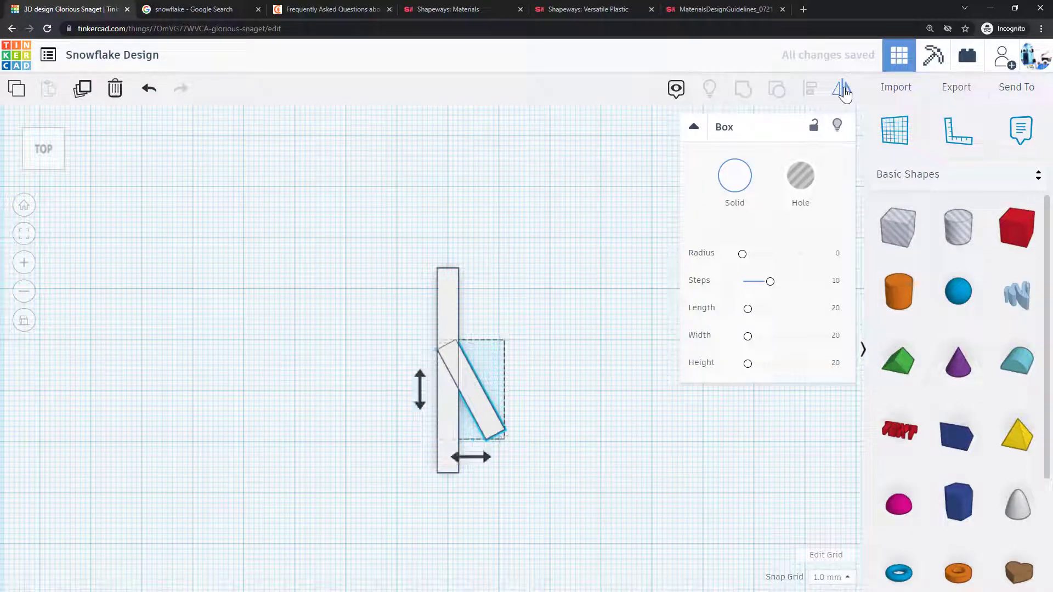
{"action": "left_click", "coordinate": [476, 464]}
{"action": "left_click", "coordinate": [488, 370]}
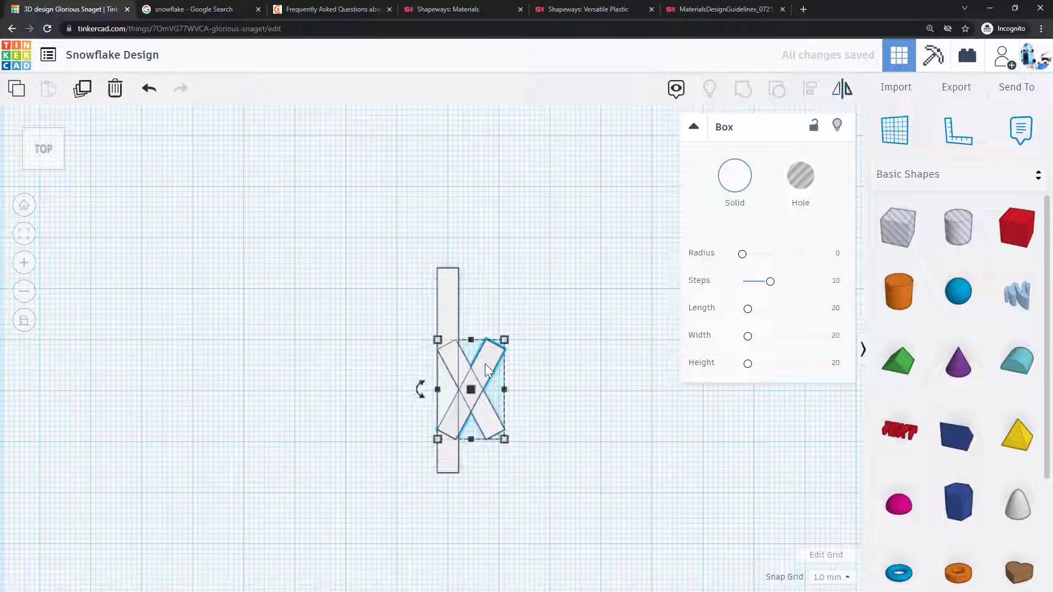
{"action": "left_click_drag", "start_coordinate": [488, 371], "coordinate": [429, 377]}
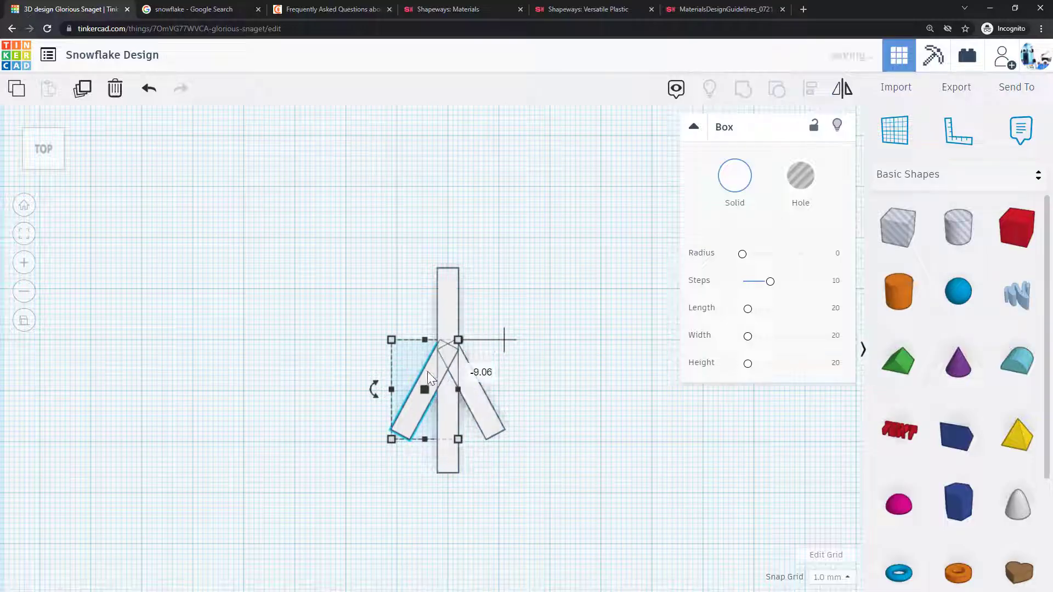
{"action": "left_click", "coordinate": [341, 364]}
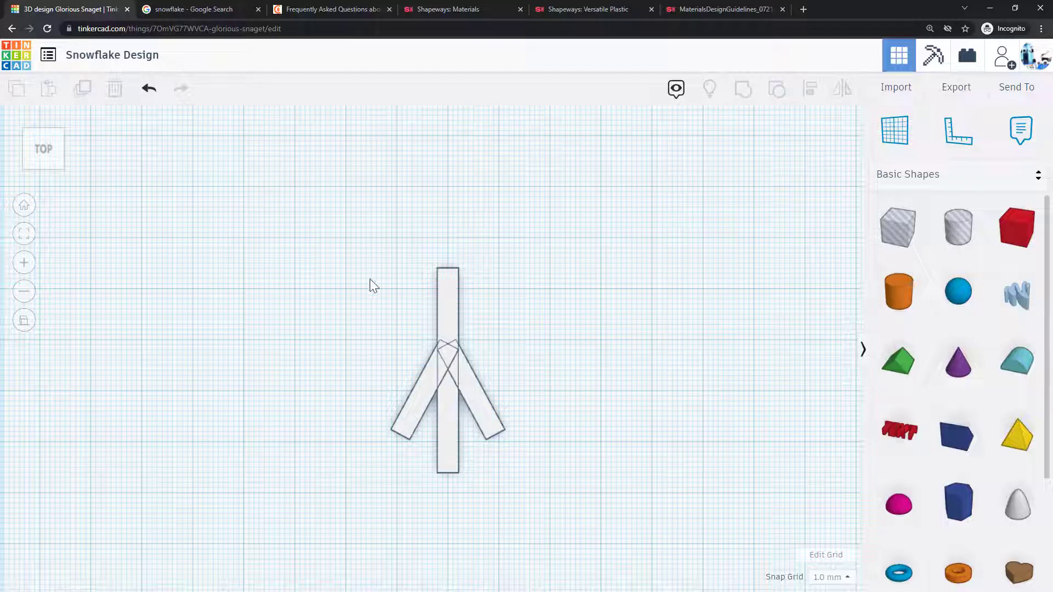
- Select the vertical bar and both branches and group them into one Y piece
{"action": "left_click_drag", "start_coordinate": [332, 229], "coordinate": [560, 503]}
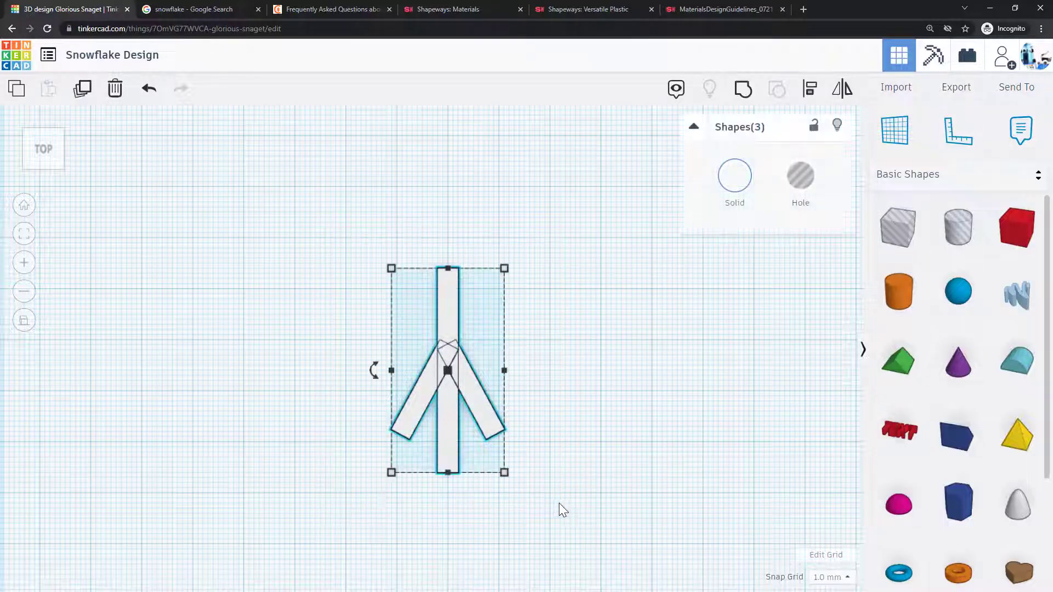
{"action": "left_click", "coordinate": [744, 96]}
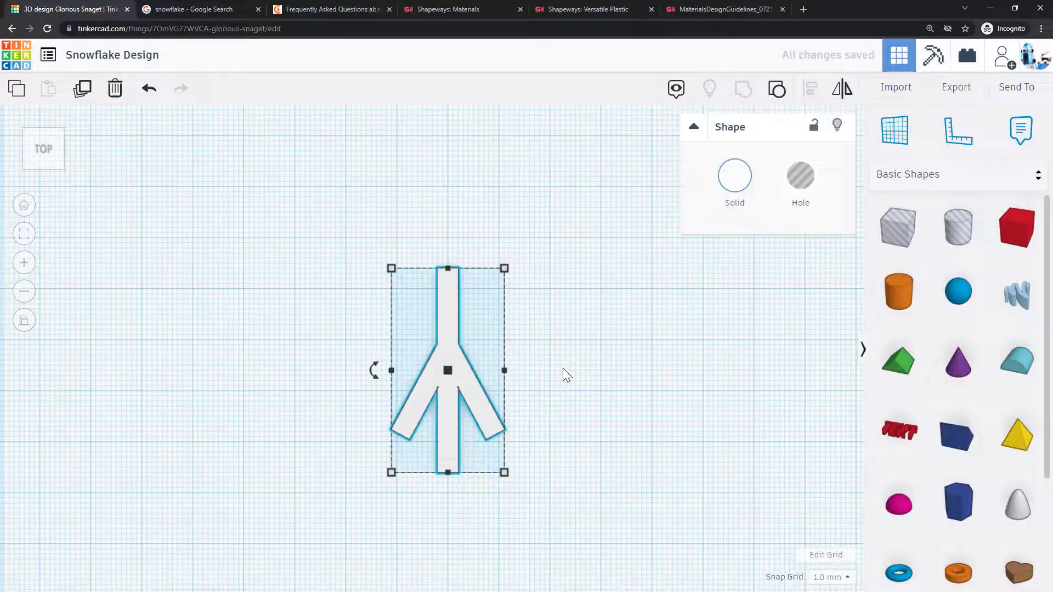
{"action": "left_click", "coordinate": [564, 366]}
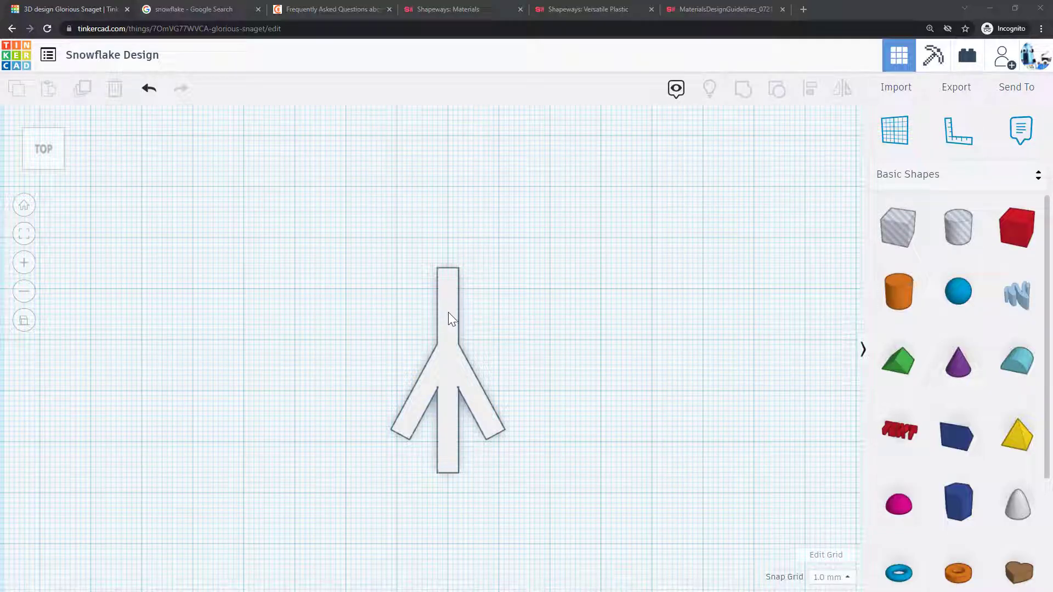
- Duplicate the Y, flip the copy vertically and move it 40 mm above the original
{"action": "left_click", "coordinate": [448, 301]}
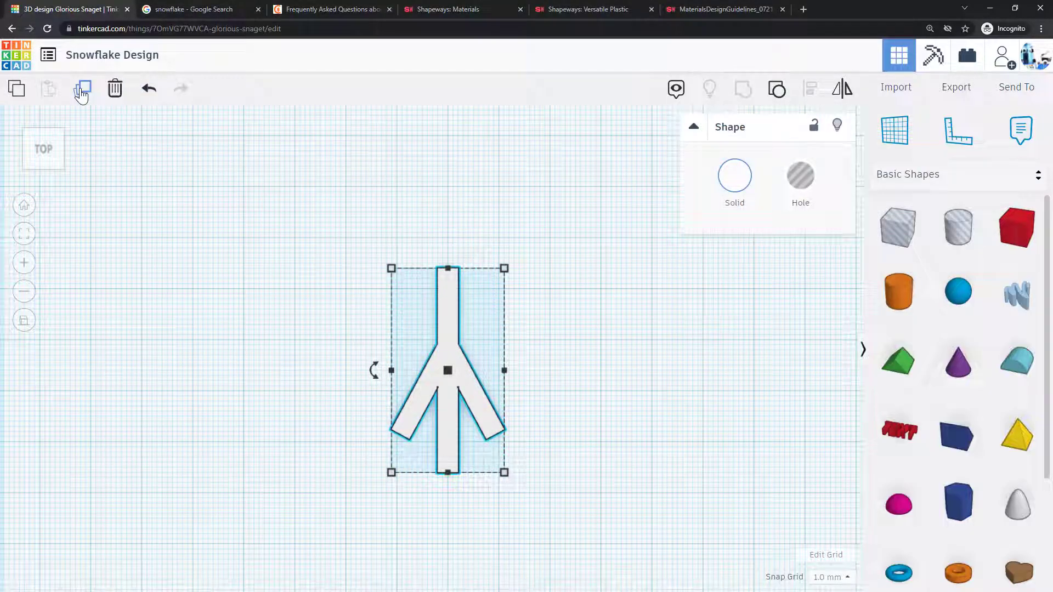
{"action": "left_click", "coordinate": [81, 89]}
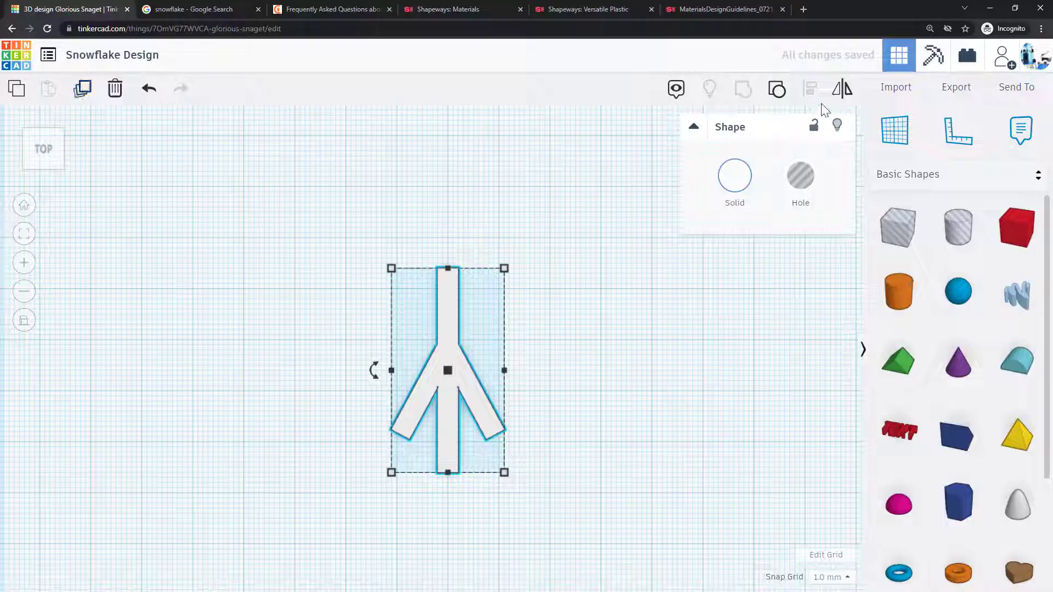
{"action": "left_click", "coordinate": [843, 96]}
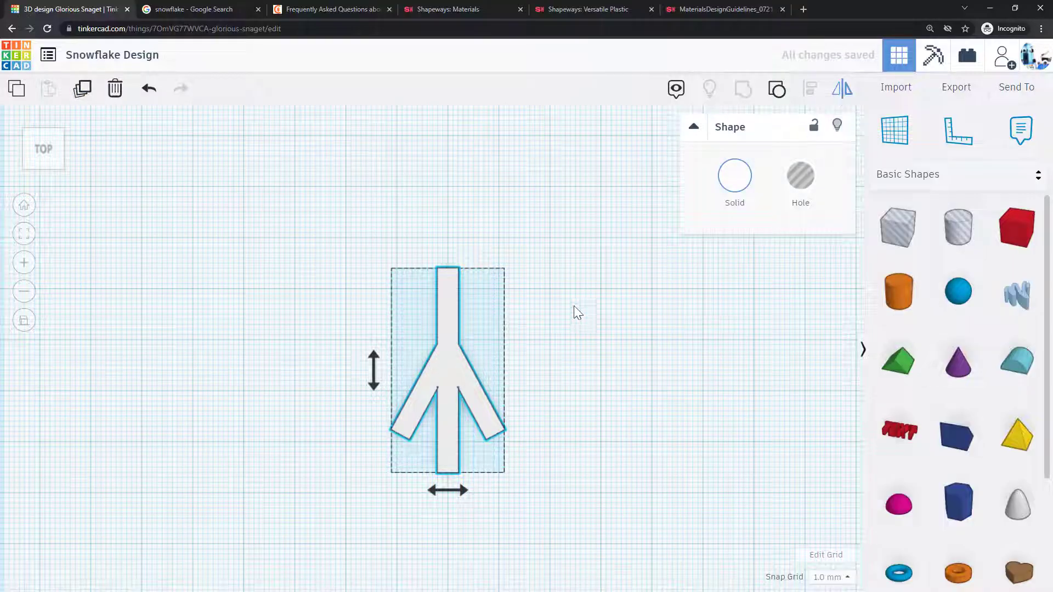
{"action": "left_click", "coordinate": [376, 387]}
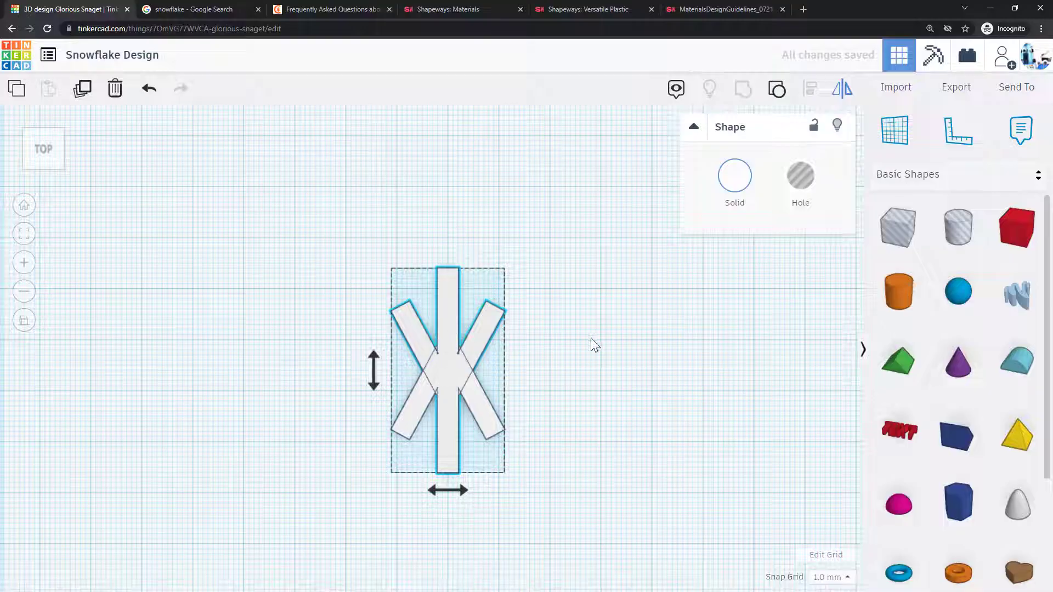
{"action": "left_click", "coordinate": [632, 343]}
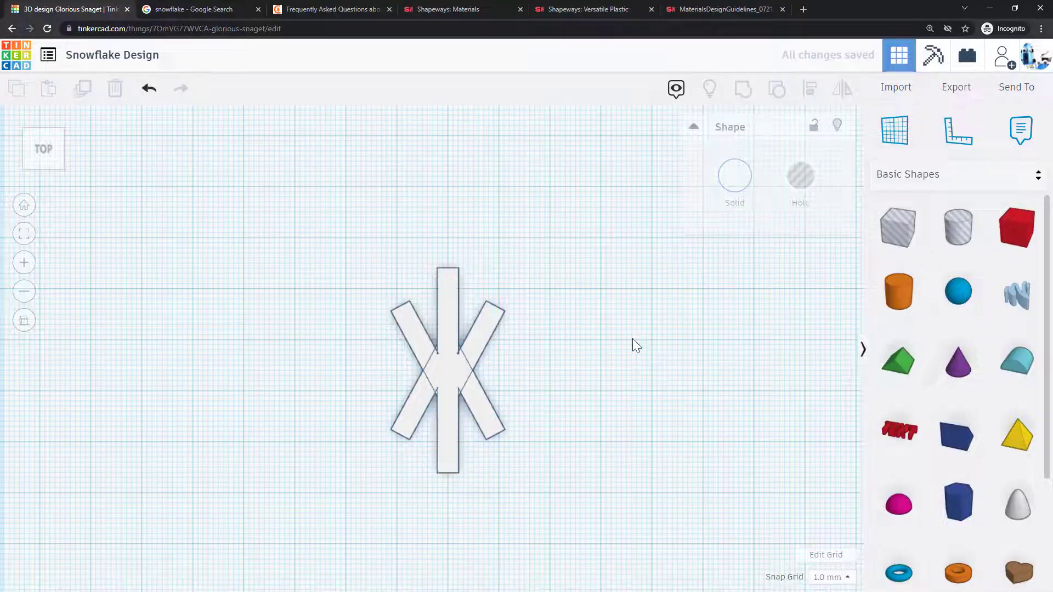
{"action": "left_click", "coordinate": [445, 434]}
{"action": "left_click_drag", "start_coordinate": [450, 454], "coordinate": [438, 250]}
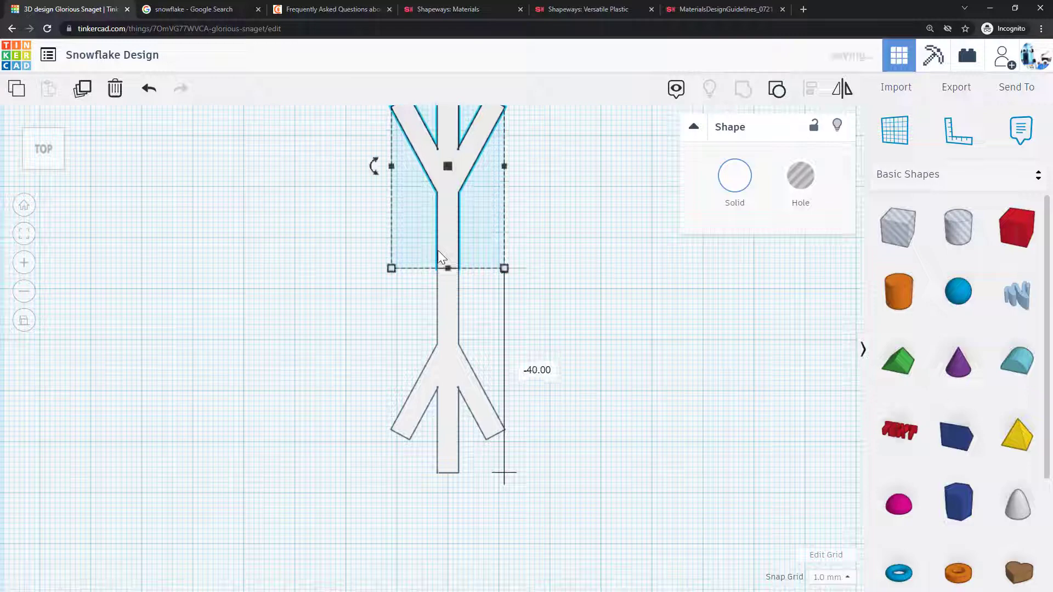
{"action": "left_click", "coordinate": [335, 276]}
{"action": "scroll", "coordinate": [375, 269], "scroll_direction": "down", "scroll_amount": 2}
- Group both forked halves into one long arm and select that arm
{"action": "middle_click_drag", "start_coordinate": [372, 266], "coordinate": [411, 301]}
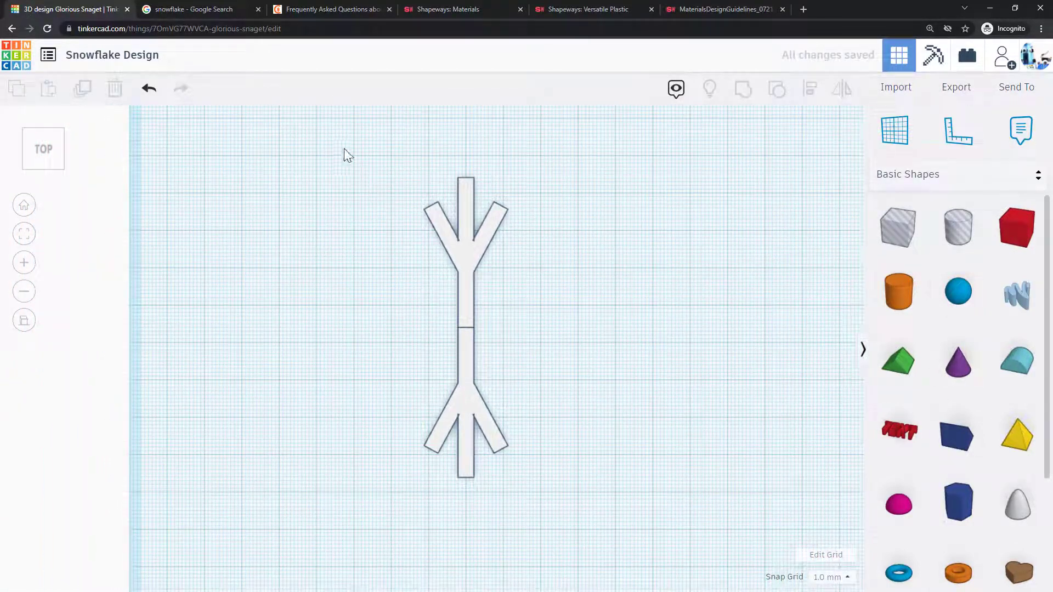
{"action": "left_click_drag", "start_coordinate": [373, 171], "coordinate": [553, 507]}
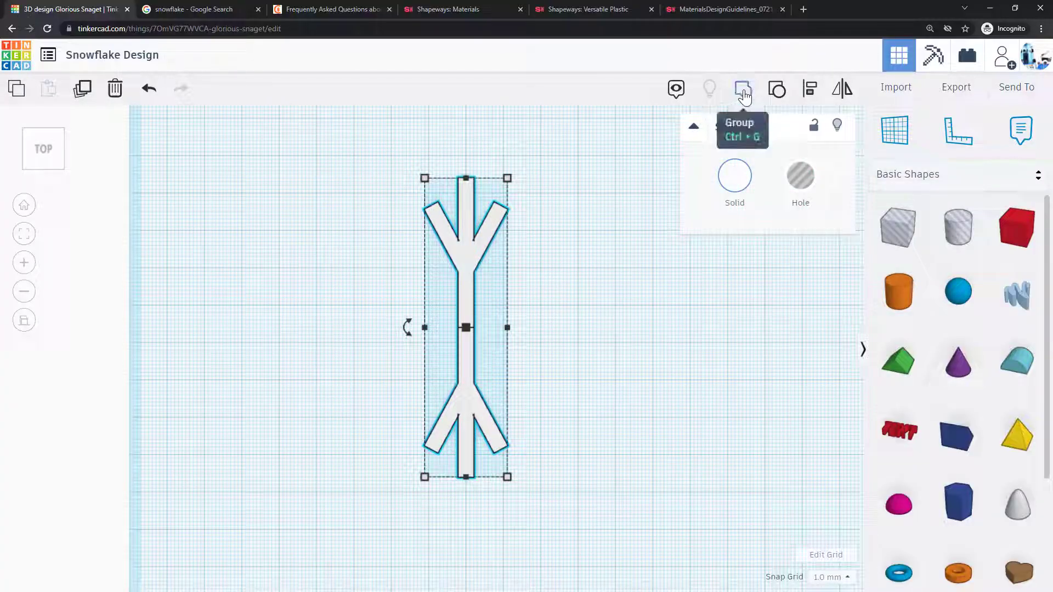
{"action": "left_click", "coordinate": [744, 94]}
{"action": "left_click", "coordinate": [521, 320]}
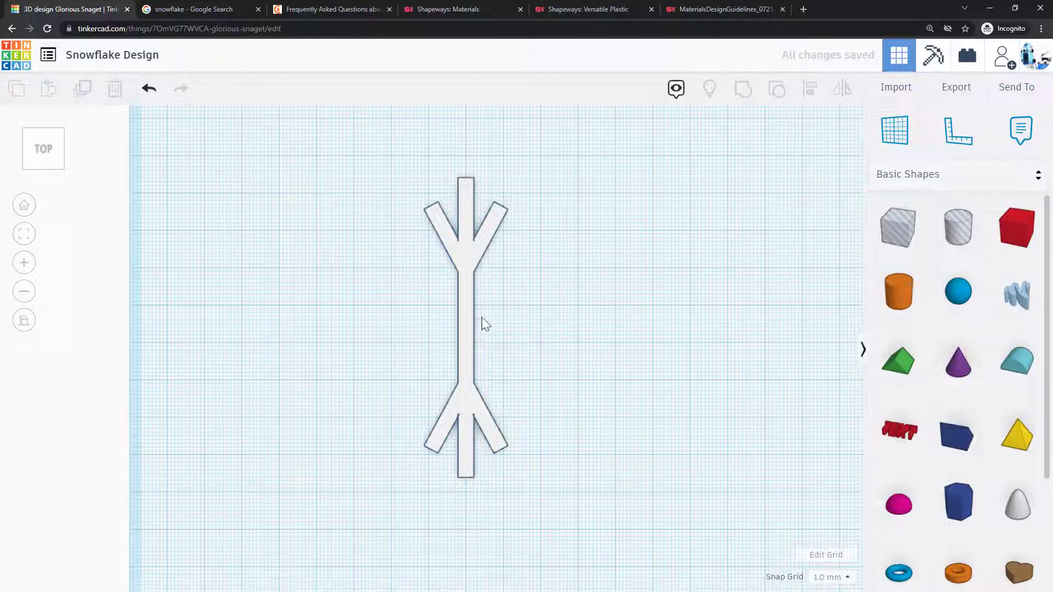
{"action": "left_click", "coordinate": [465, 252]}
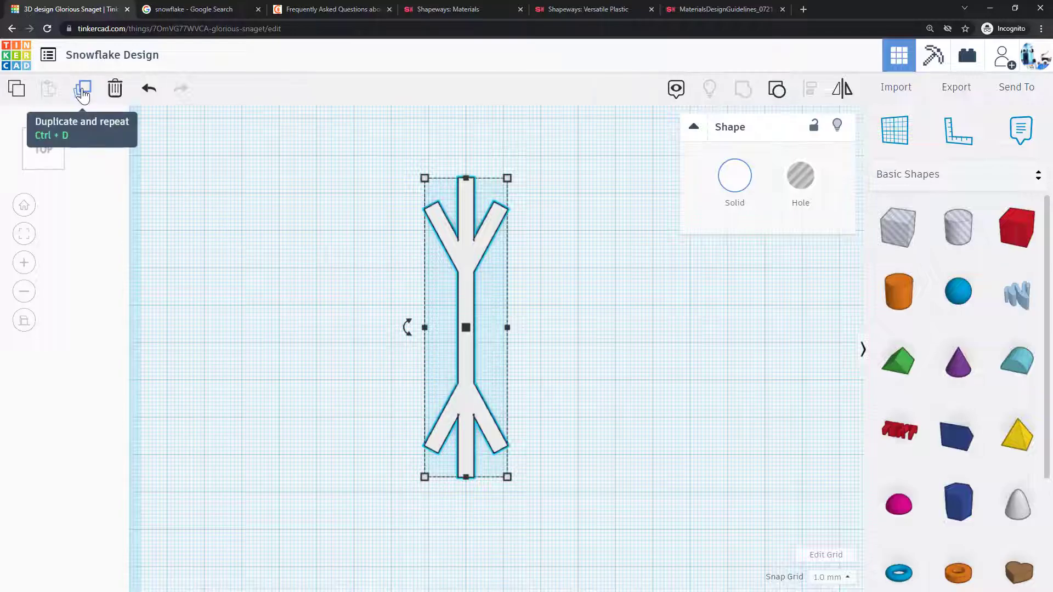
- Duplicate the arm rotated 60°, then repeat for a third arm another 60° on
{"action": "left_click", "coordinate": [82, 93]}
{"action": "left_click_drag", "start_coordinate": [405, 327], "coordinate": [404, 328]}
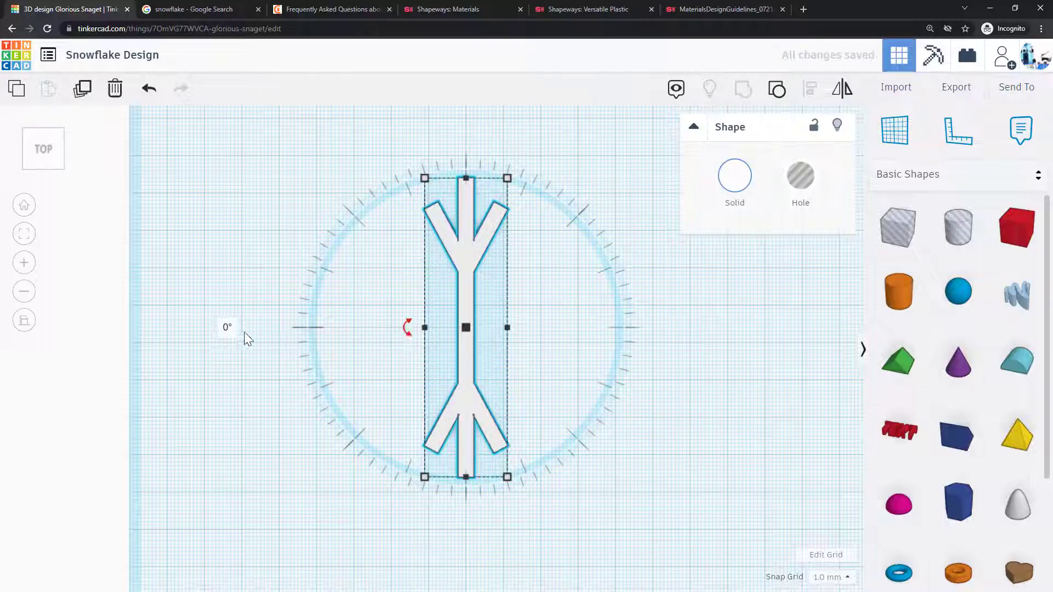
{"action": "left_click", "coordinate": [228, 329]}
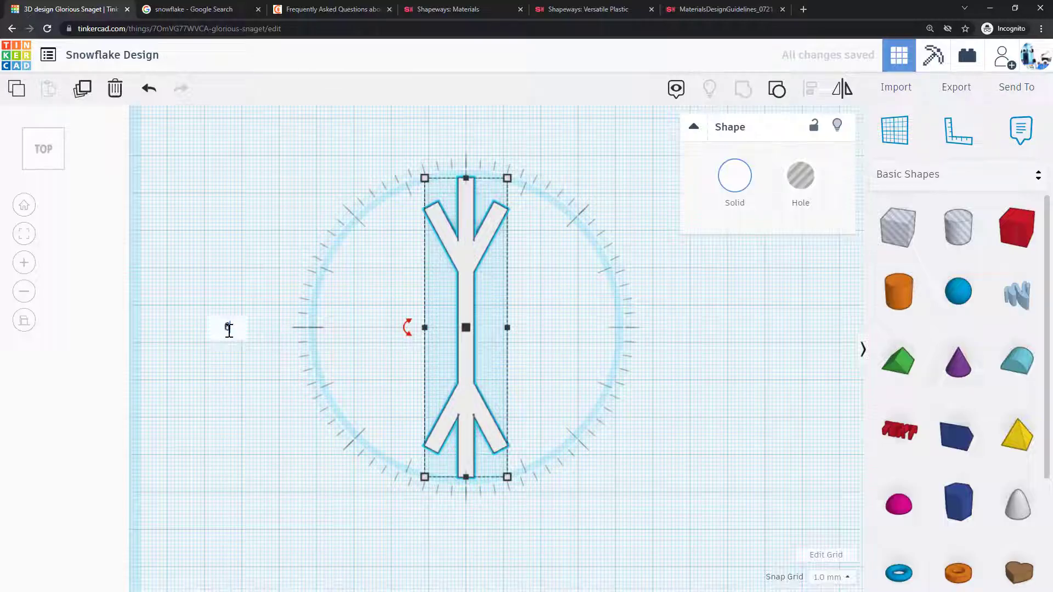
{"action": "key", "text": "Return"}
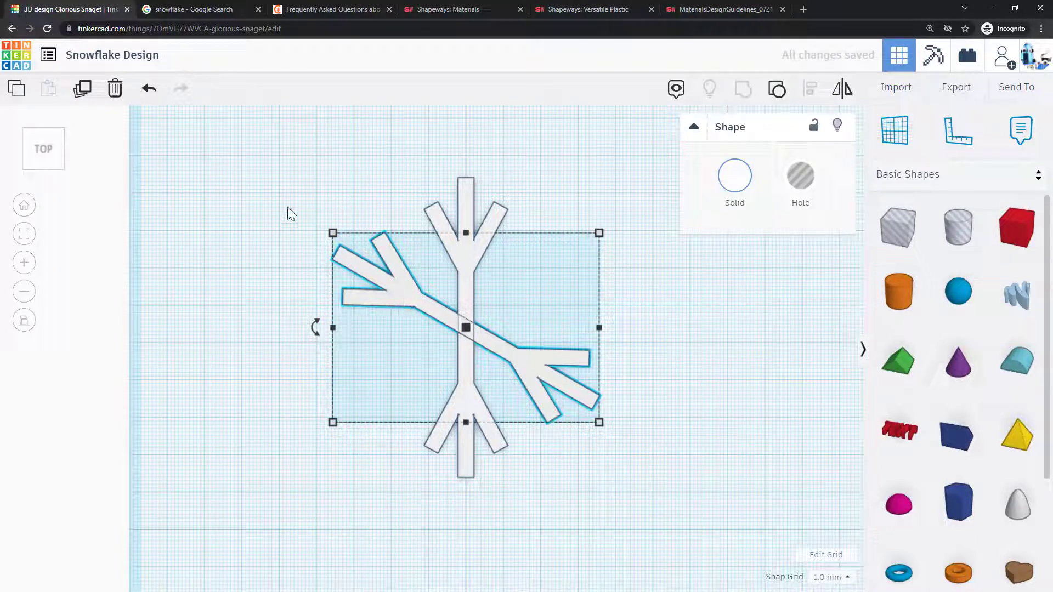
{"action": "left_click", "coordinate": [82, 94]}
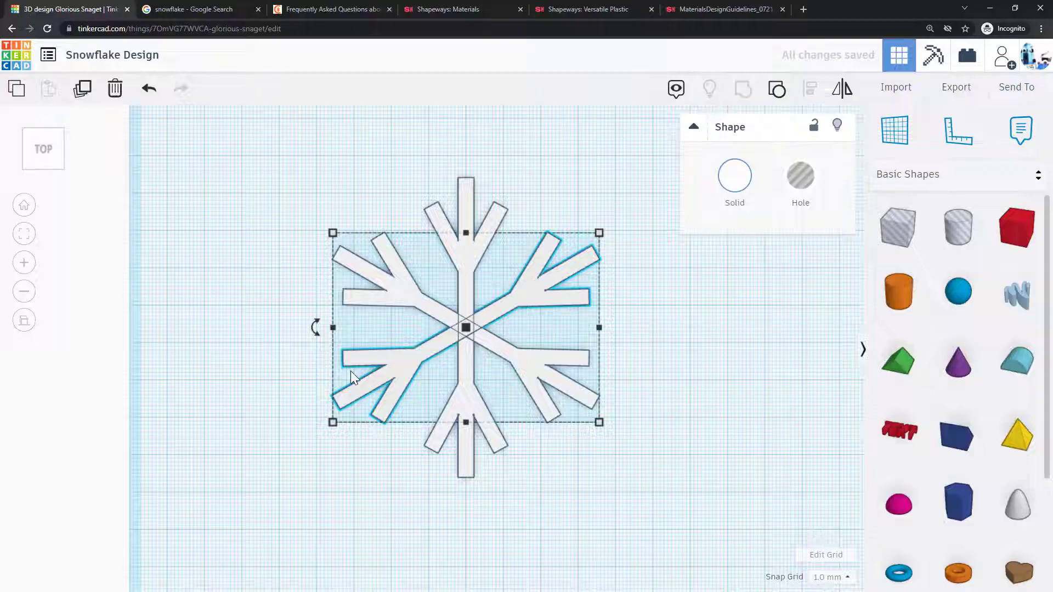
- Marquee-select the three crossing arms, group them into one six-armed snowflake, and orbit into perspective
{"action": "left_click", "coordinate": [232, 305]}
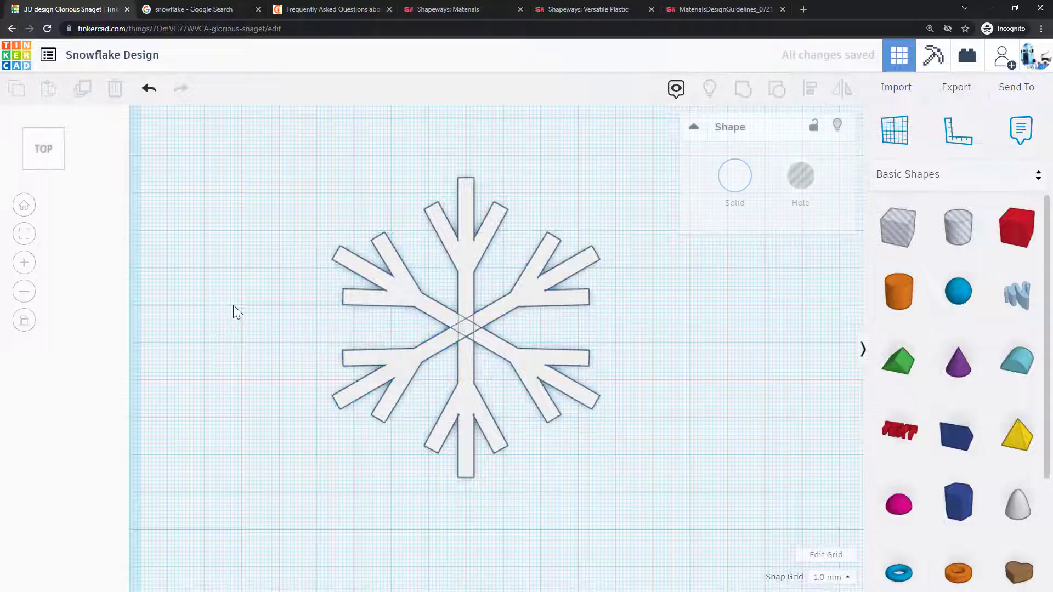
{"action": "left_click", "coordinate": [397, 294]}
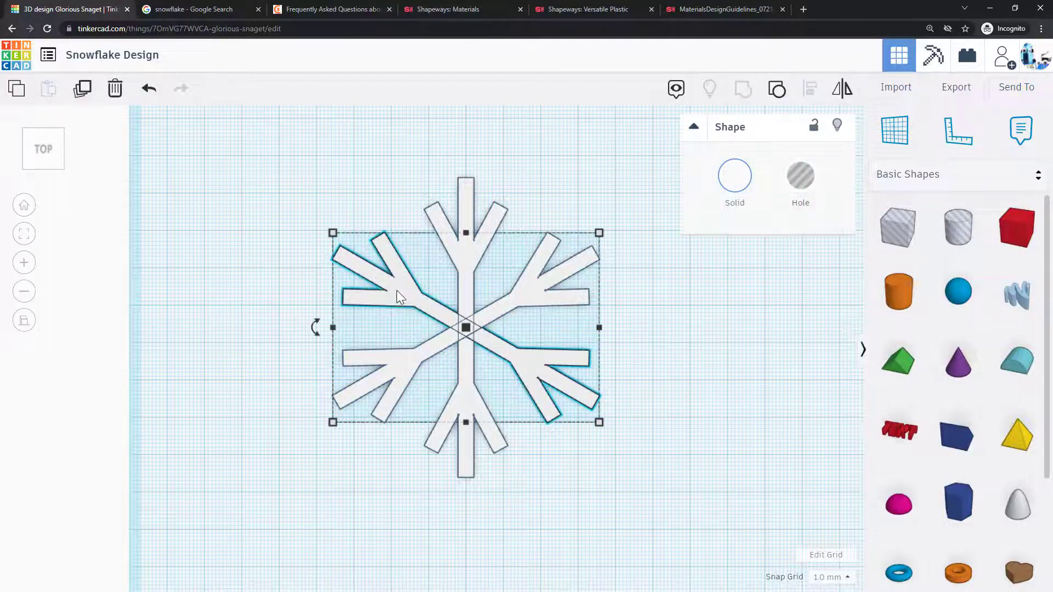
{"action": "left_click", "coordinate": [465, 206]}
{"action": "left_click", "coordinate": [387, 177]}
{"action": "left_click_drag", "start_coordinate": [259, 142], "coordinate": [662, 516]}
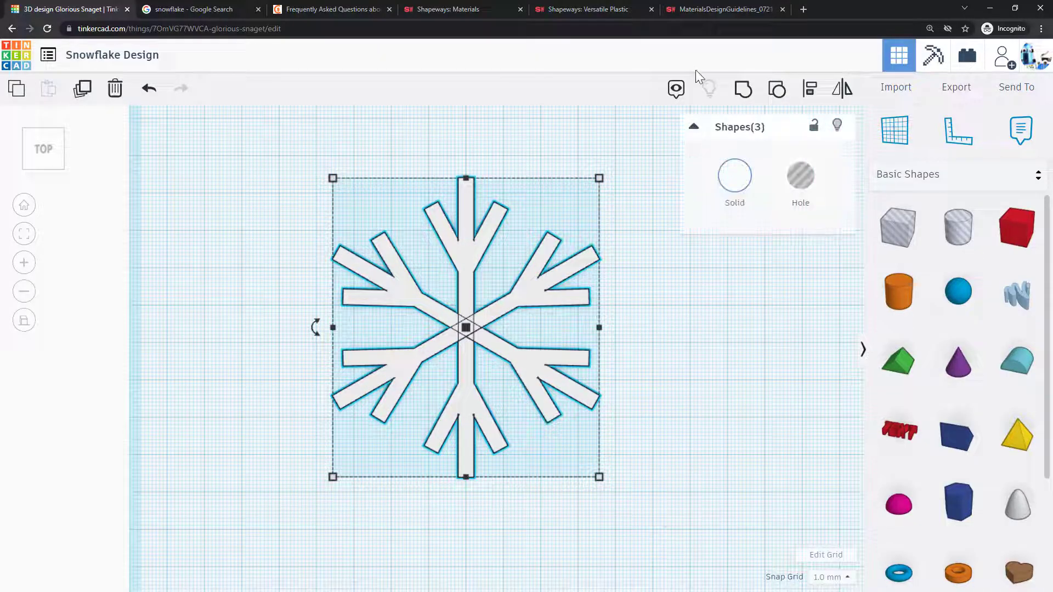
{"action": "left_click", "coordinate": [742, 89]}
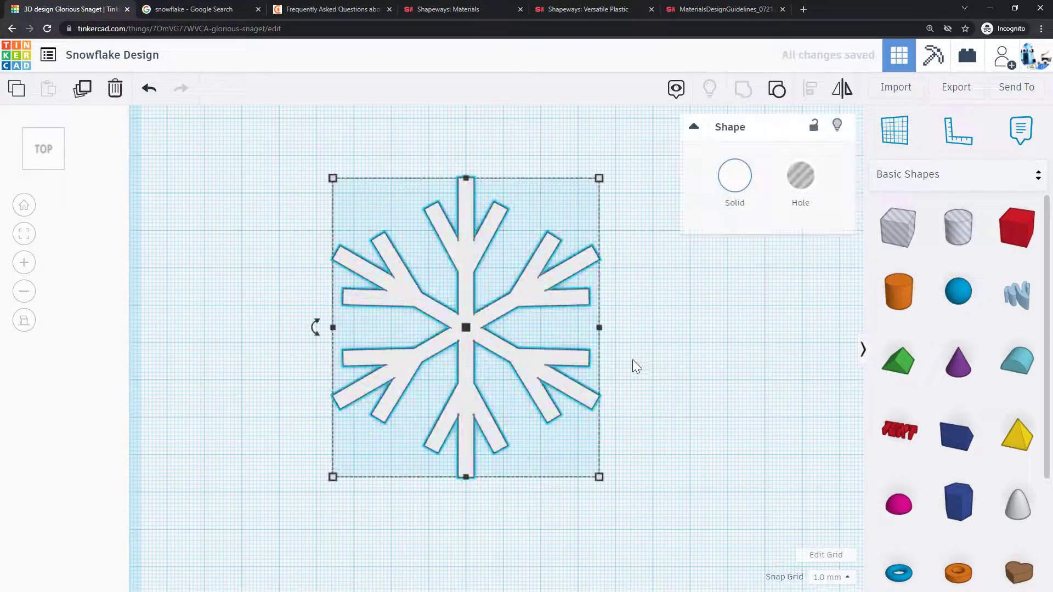
{"action": "left_click", "coordinate": [640, 403]}
{"action": "right_click_drag", "start_coordinate": [641, 400], "coordinate": [577, 308]}
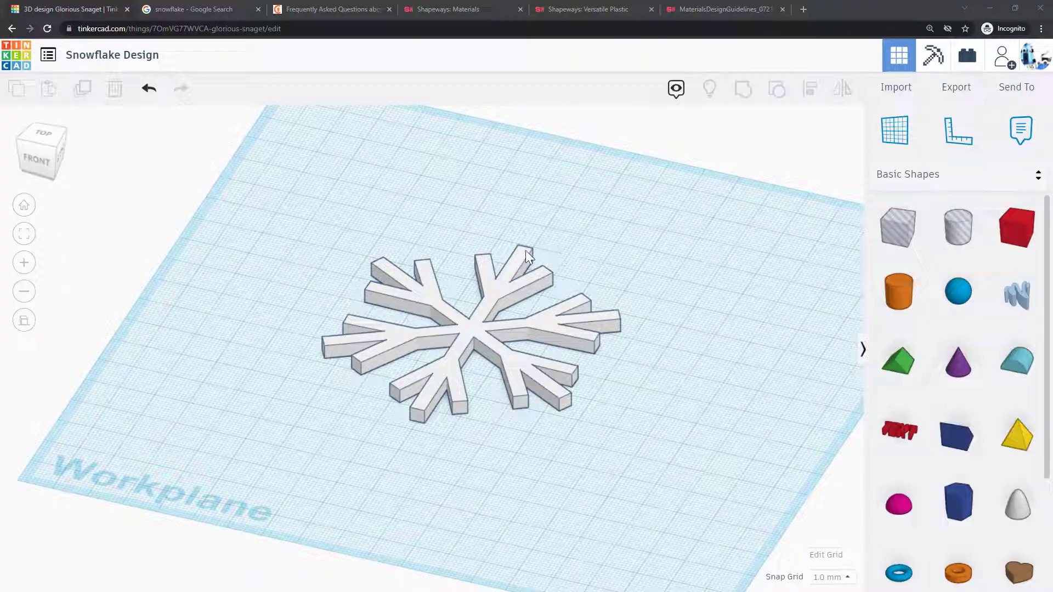
- Place a tube beside the snowflake and set its height to 4 mm
{"action": "left_click_drag", "start_coordinate": [959, 573], "coordinate": [558, 241]}
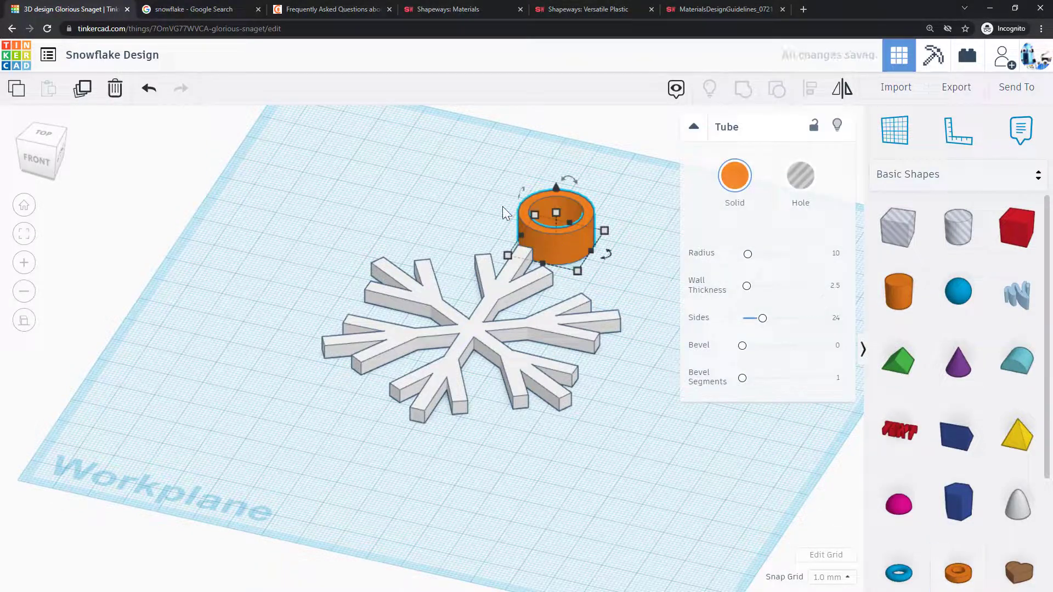
{"action": "left_click", "coordinate": [617, 225]}
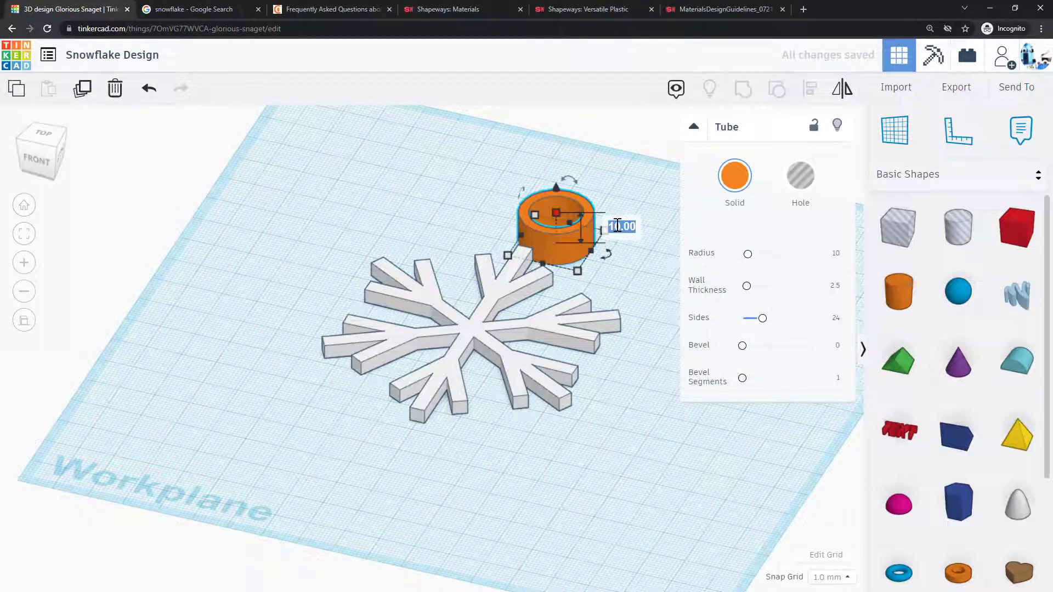
{"action": "type", "text": "40"}
{"action": "key", "text": "Return"}
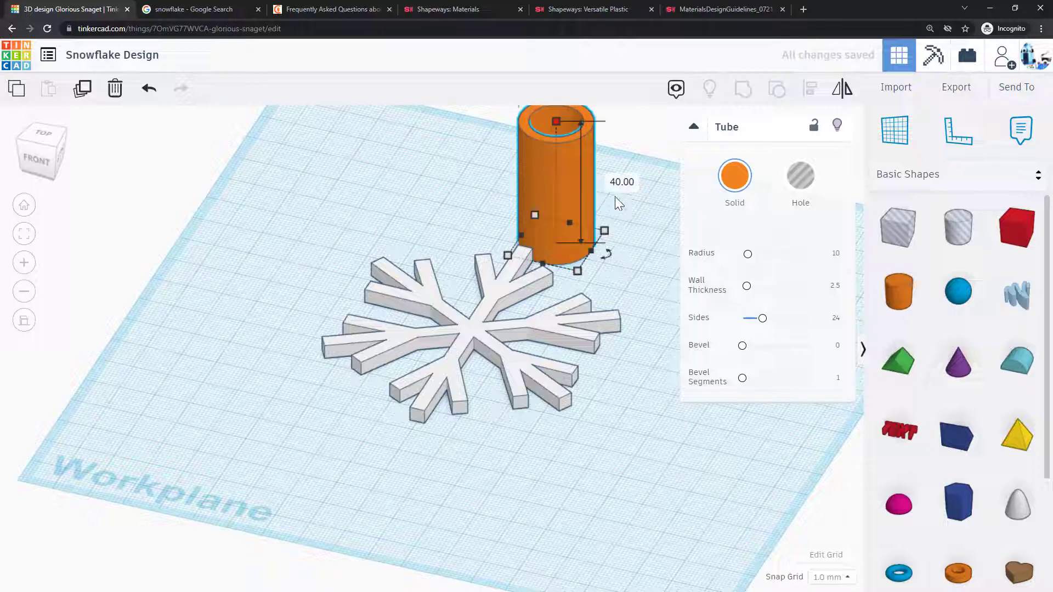
{"action": "type", "text": "4"}
{"action": "key", "text": "Return"}
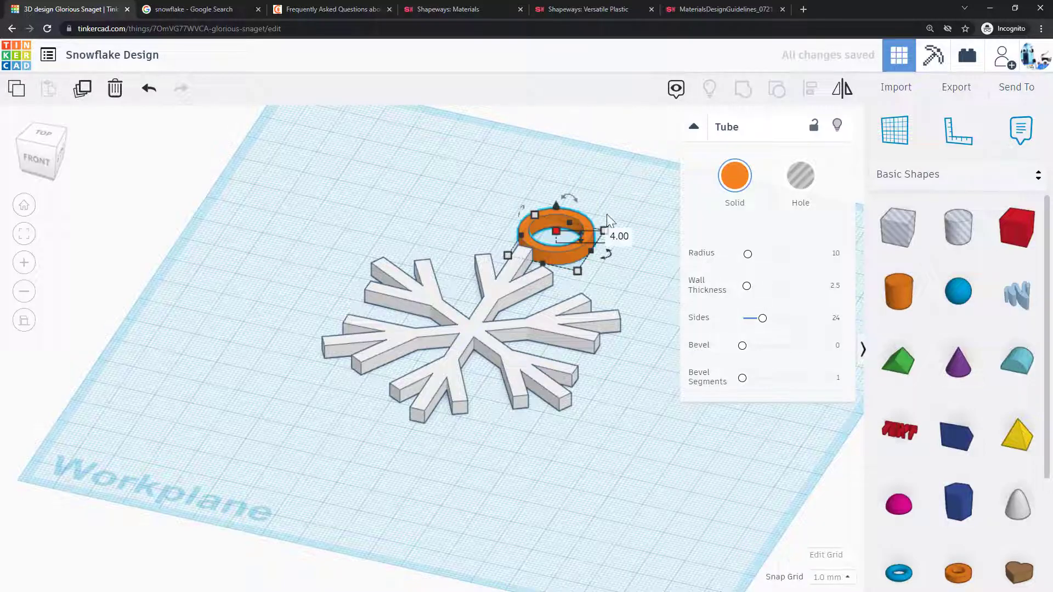
- Give the tube a 10 × 10 mm footprint and switch to perspective view
{"action": "mouse_move", "coordinate": [577, 272]}
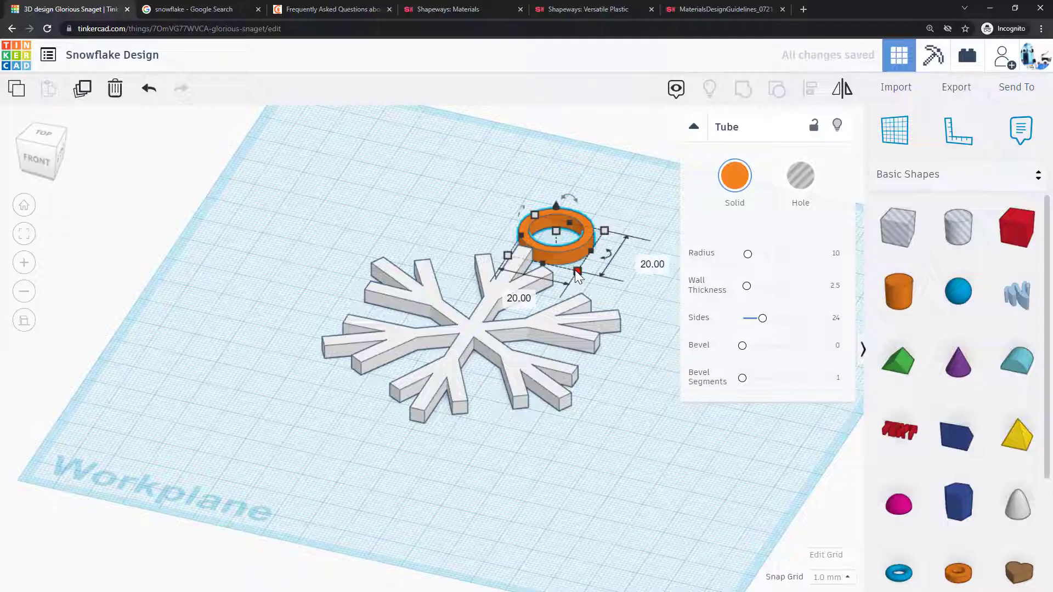
{"action": "left_click", "coordinate": [518, 298]}
{"action": "type", "text": "10"}
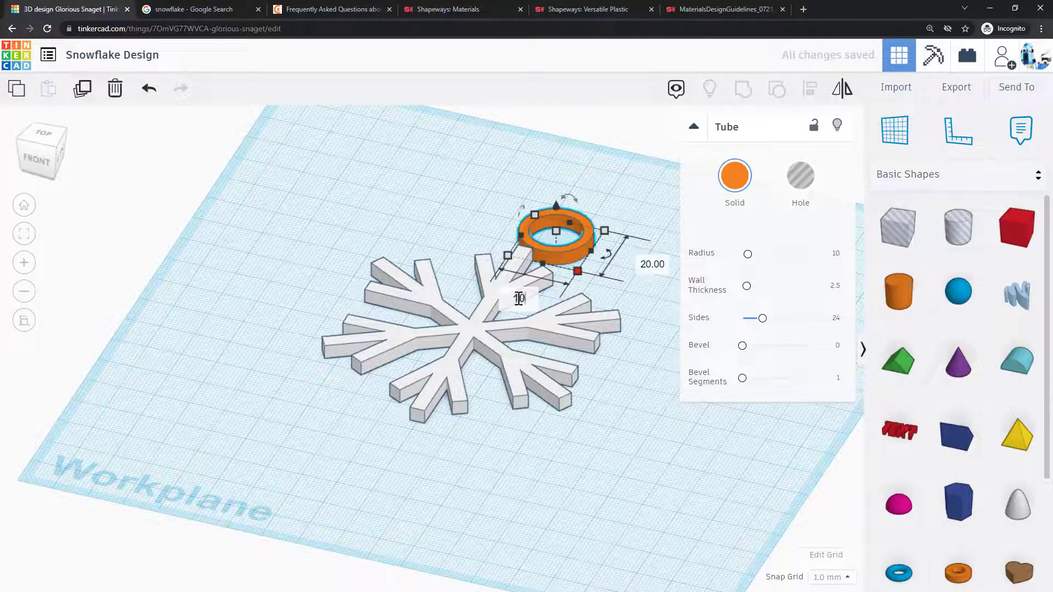
{"action": "key", "text": "Return"}
{"action": "left_click", "coordinate": [612, 256]}
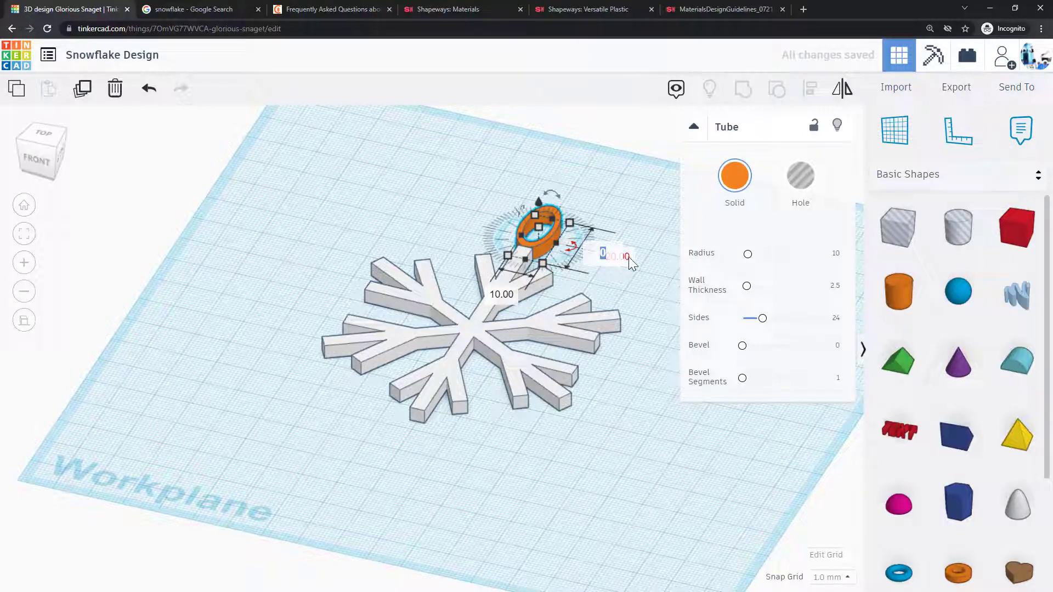
{"action": "type", "text": "10"}
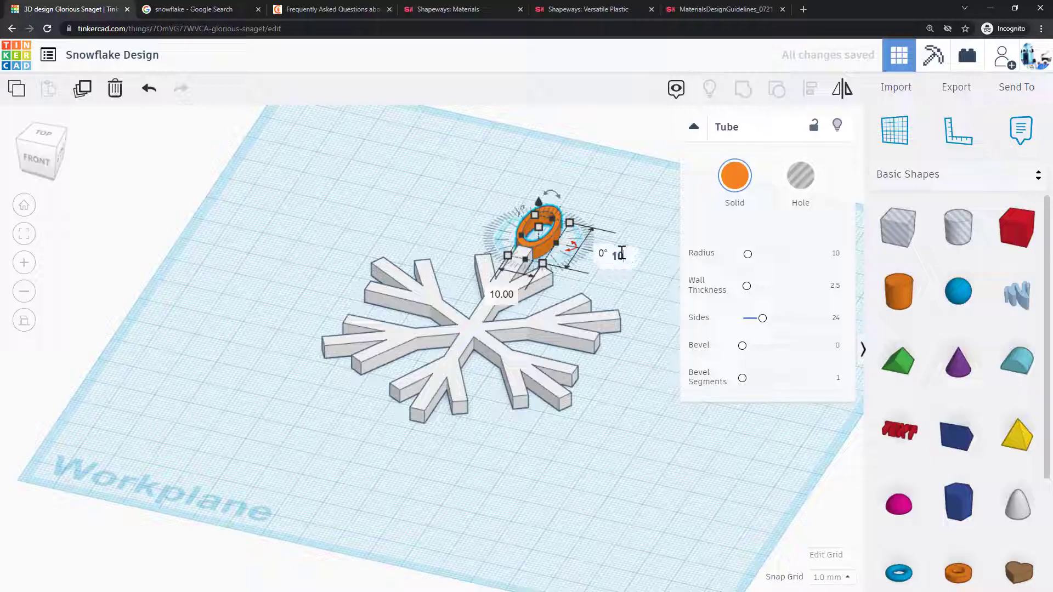
{"action": "key", "text": "Return"}
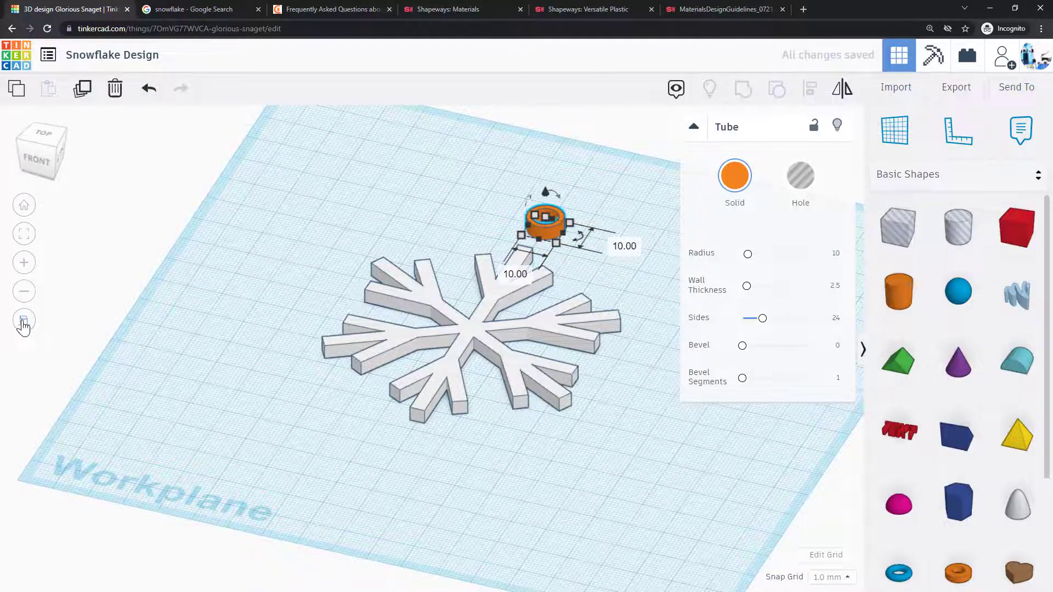
{"action": "left_click", "coordinate": [23, 321]}
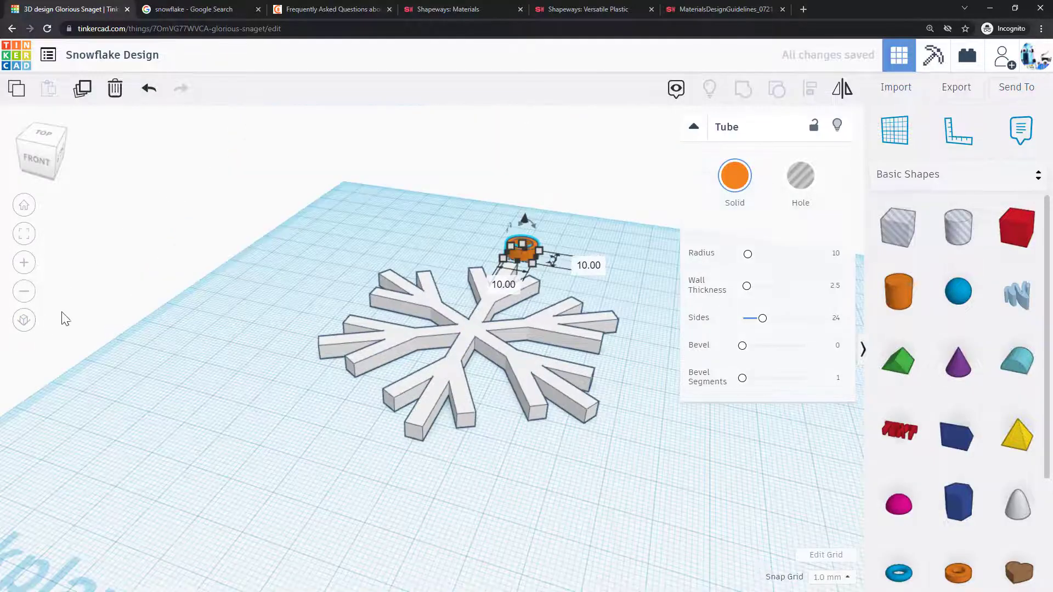
- In orthographic Top view, move the ring onto the snowflake's top arm and align it centred
{"action": "left_click", "coordinate": [49, 134]}
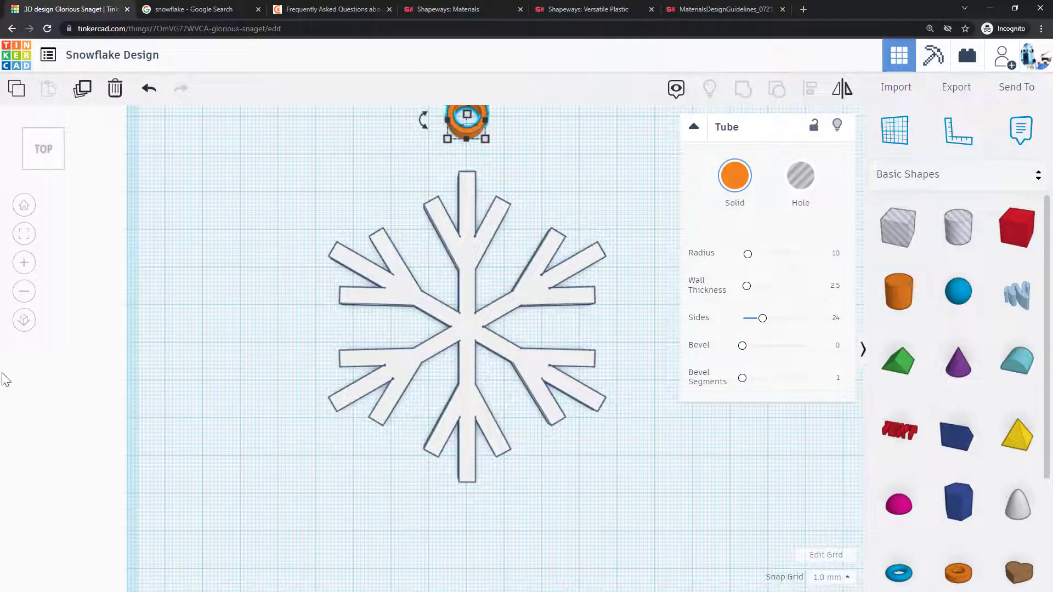
{"action": "left_click", "coordinate": [24, 321]}
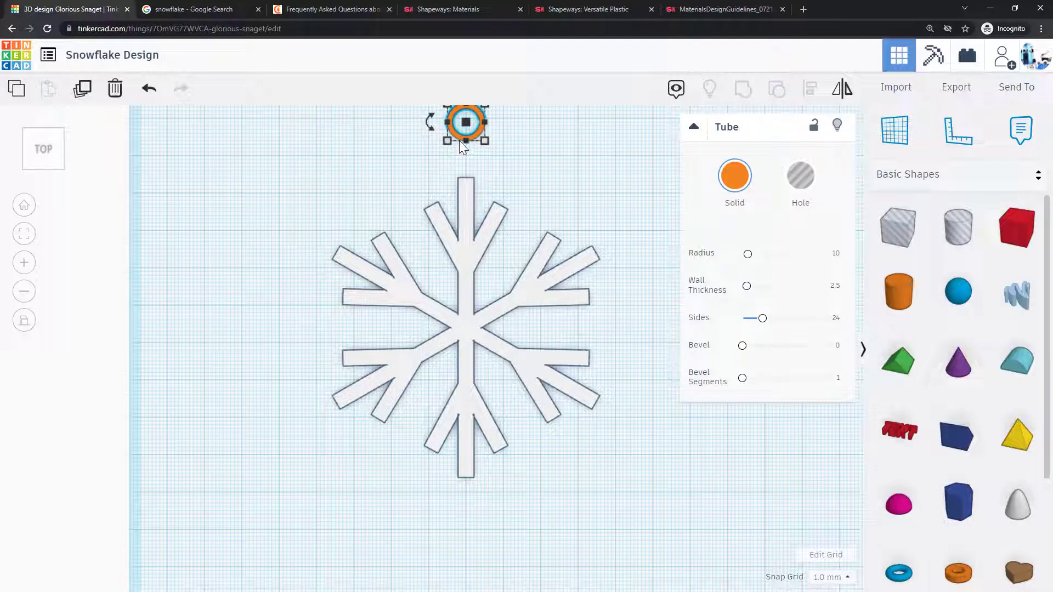
{"action": "left_click_drag", "start_coordinate": [456, 134], "coordinate": [458, 176]}
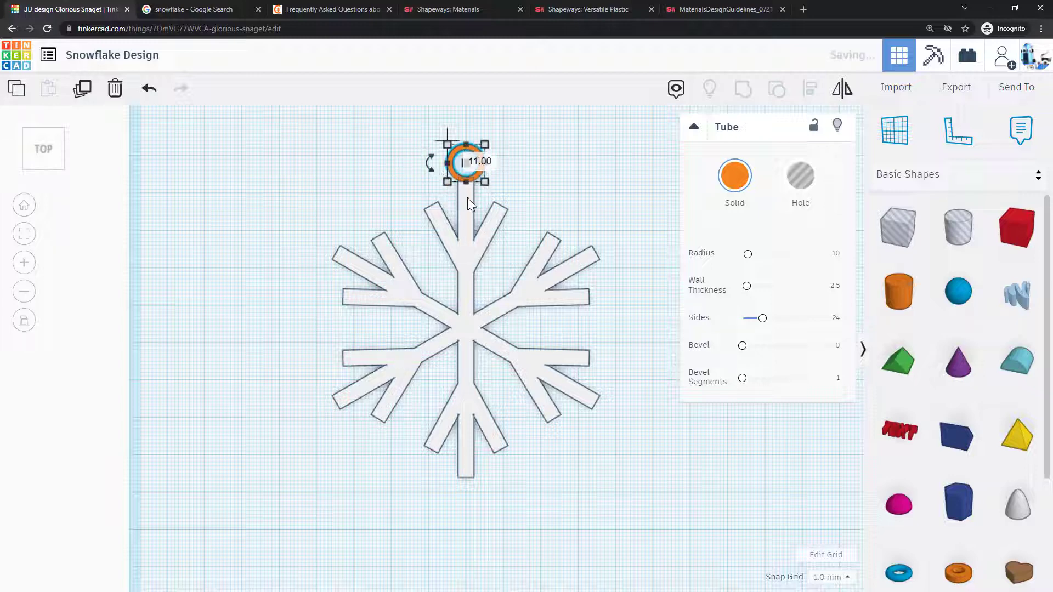
{"action": "left_click", "coordinate": [460, 181]}
{"action": "left_click", "coordinate": [449, 164], "text": "shift"}
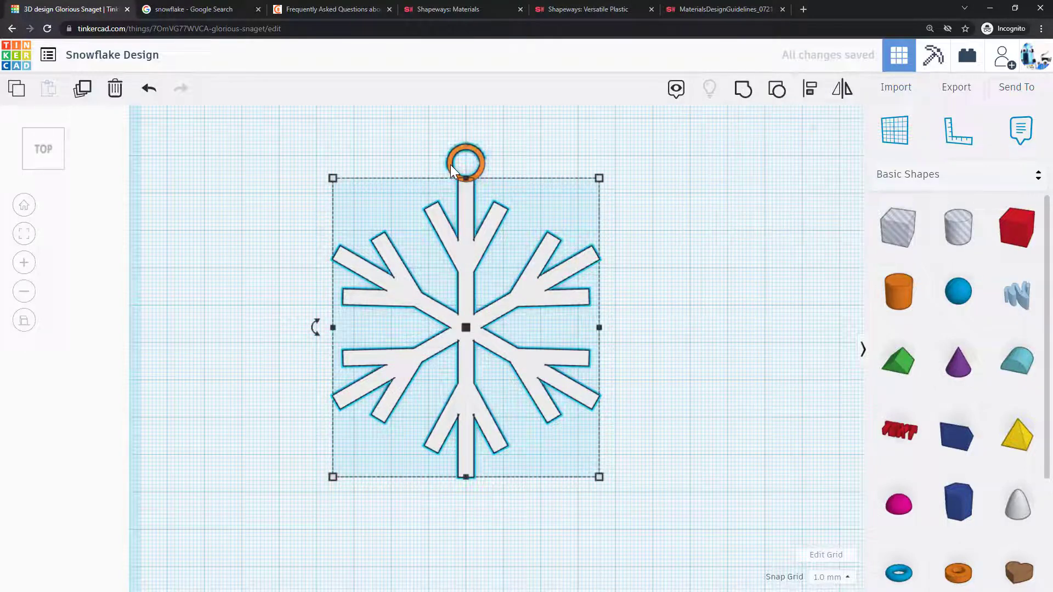
{"action": "left_click", "coordinate": [807, 96]}
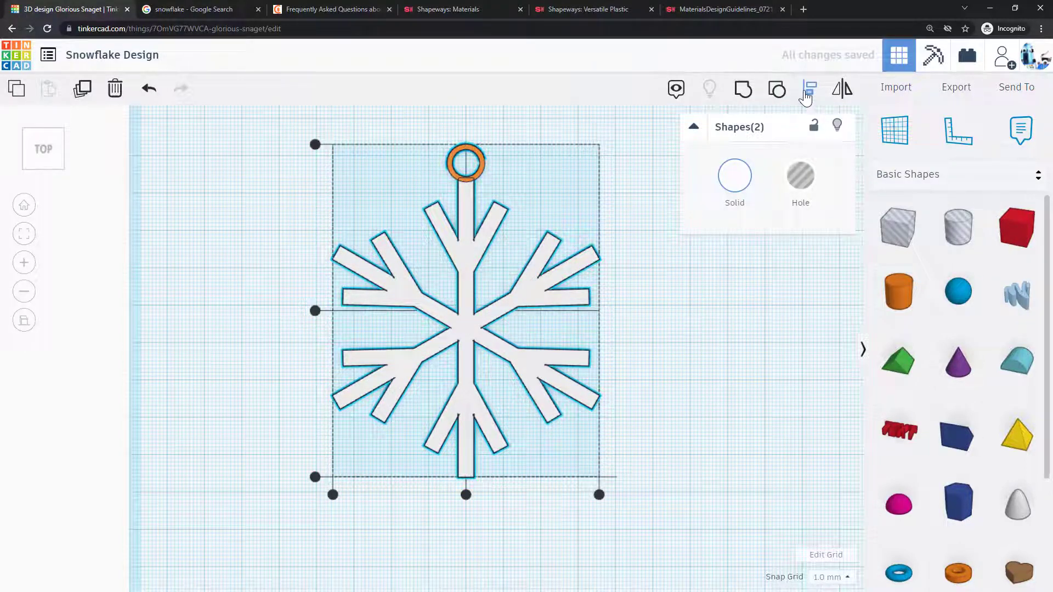
{"action": "left_click", "coordinate": [465, 495]}
- Colour the ring white, then select both the ring and the snowflake
{"action": "left_click", "coordinate": [495, 170]}
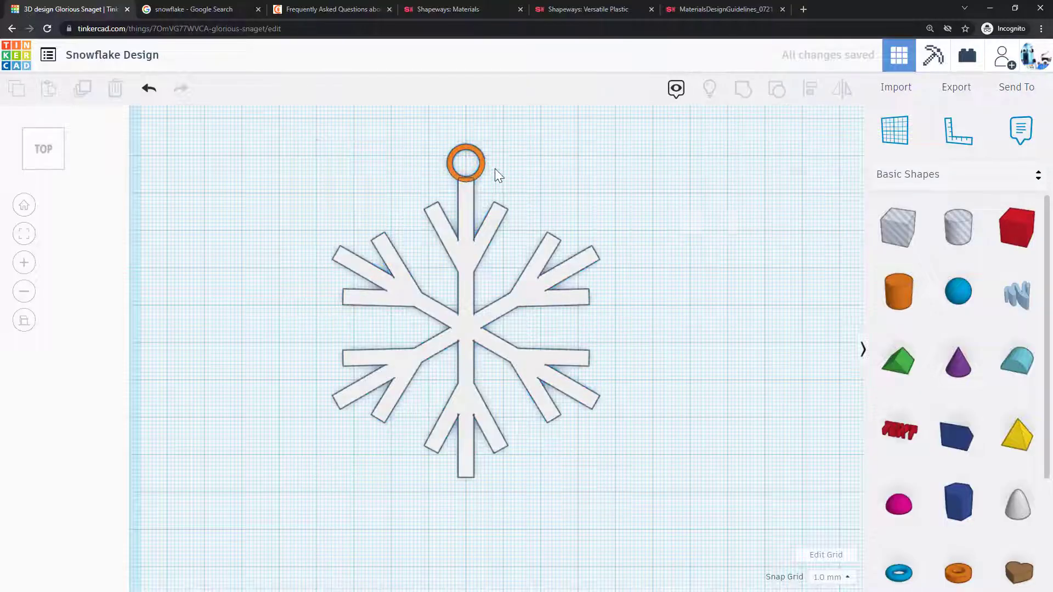
{"action": "left_click", "coordinate": [455, 161]}
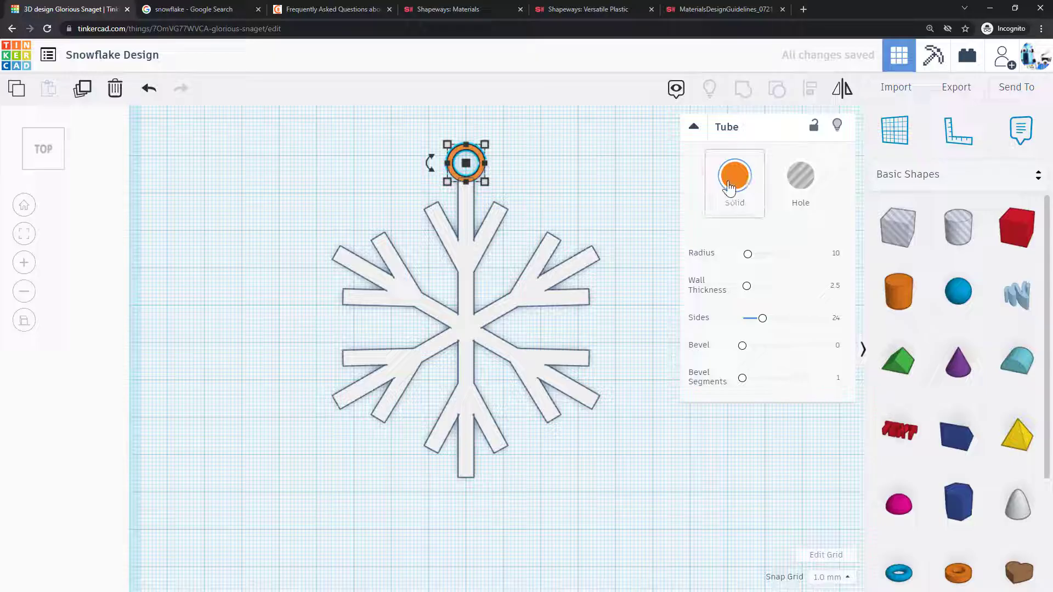
{"action": "left_click", "coordinate": [729, 186]}
{"action": "left_click", "coordinate": [965, 278]}
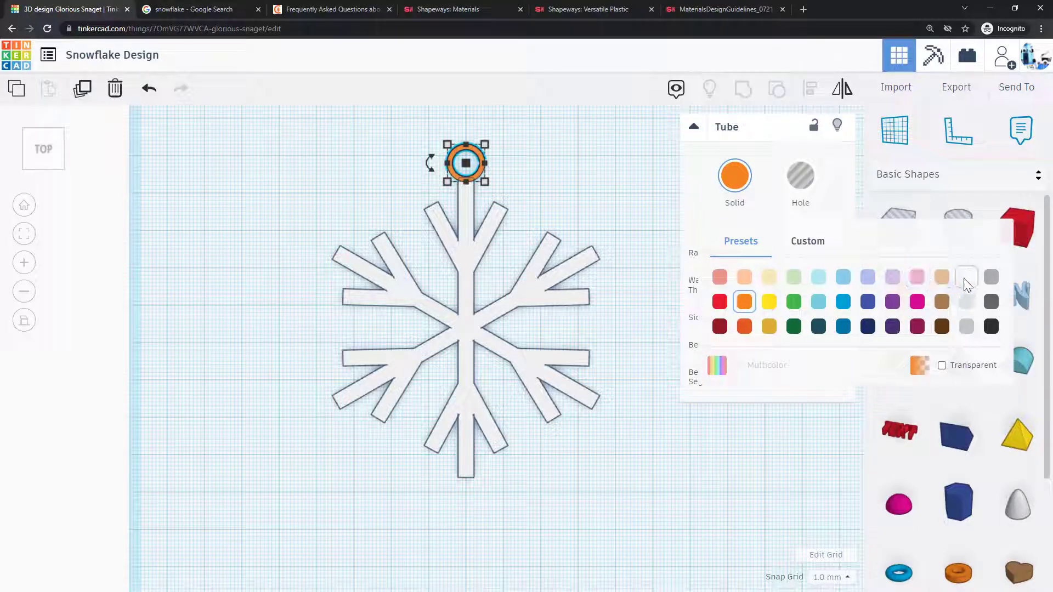
{"action": "left_click", "coordinate": [580, 170]}
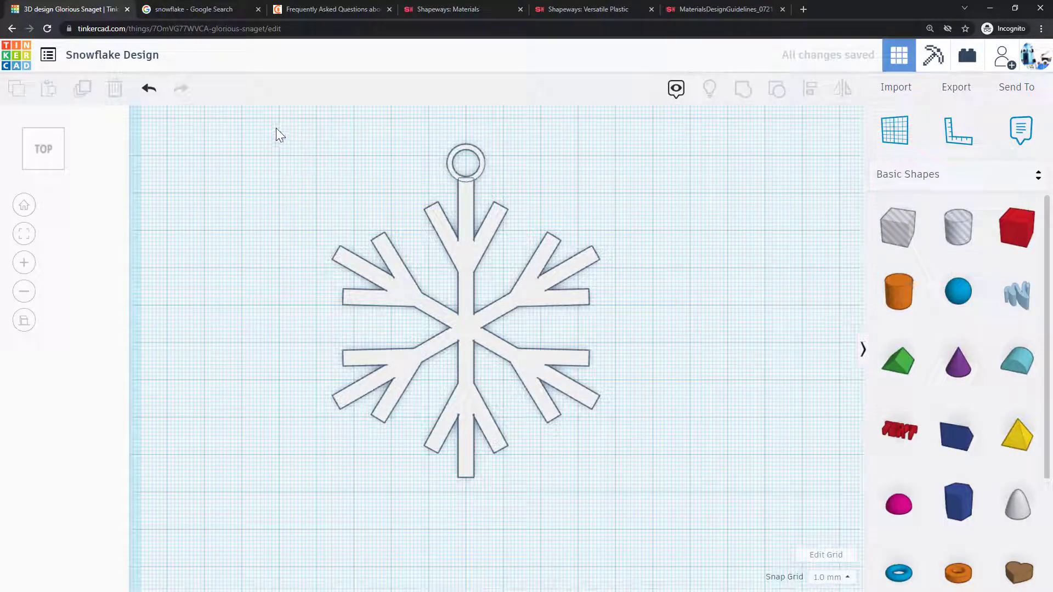
{"action": "left_click_drag", "start_coordinate": [276, 130], "coordinate": [661, 499]}
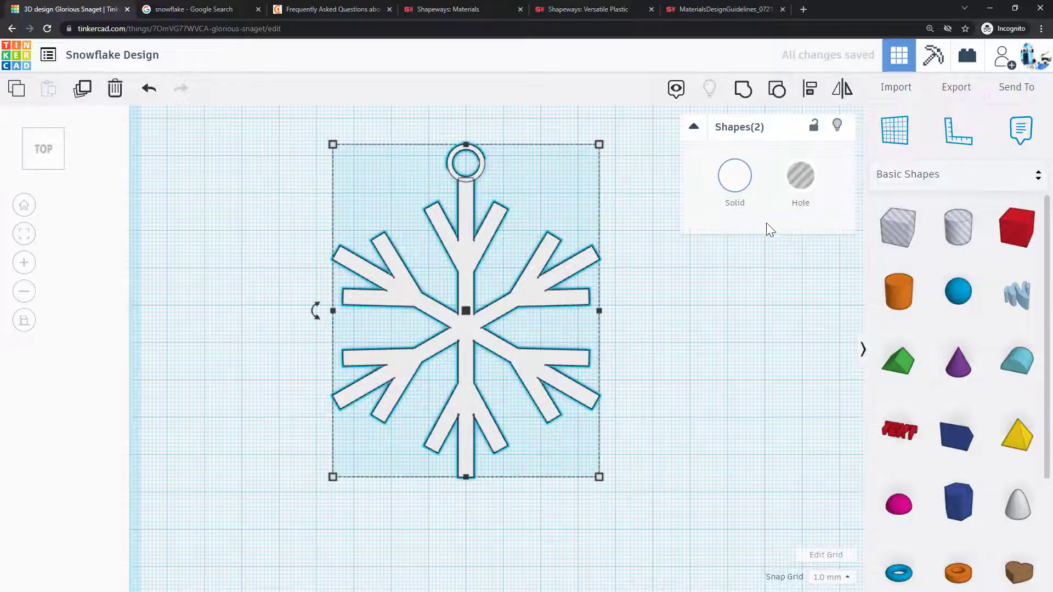
- Group the snowflake and ring into one ornament and orbit to a tilted 3D view
{"action": "left_click", "coordinate": [743, 89]}
{"action": "left_click", "coordinate": [669, 338]}
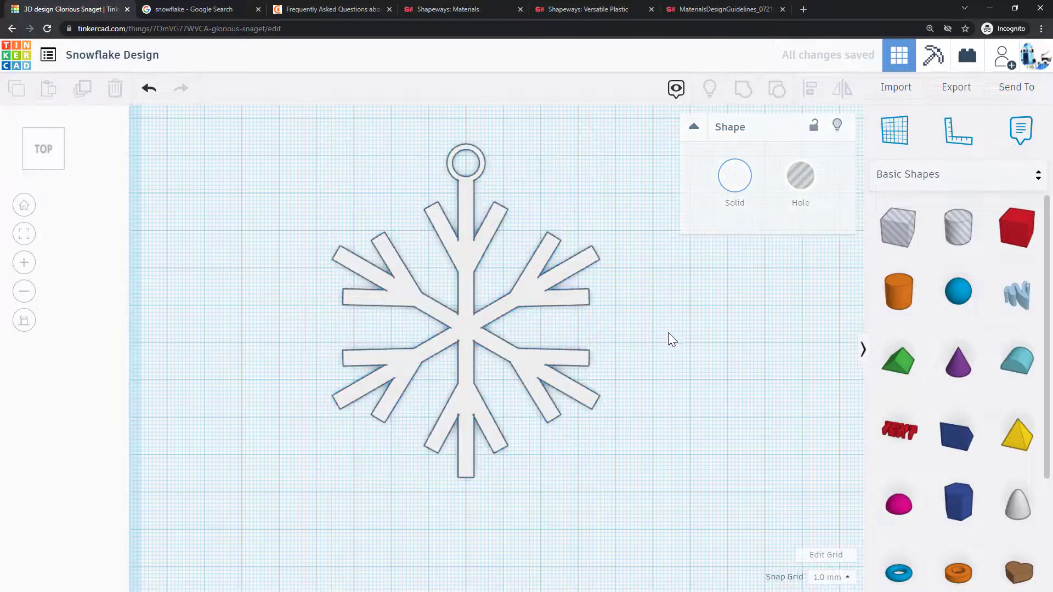
{"action": "right_click_drag", "start_coordinate": [627, 340], "coordinate": [729, 364]}
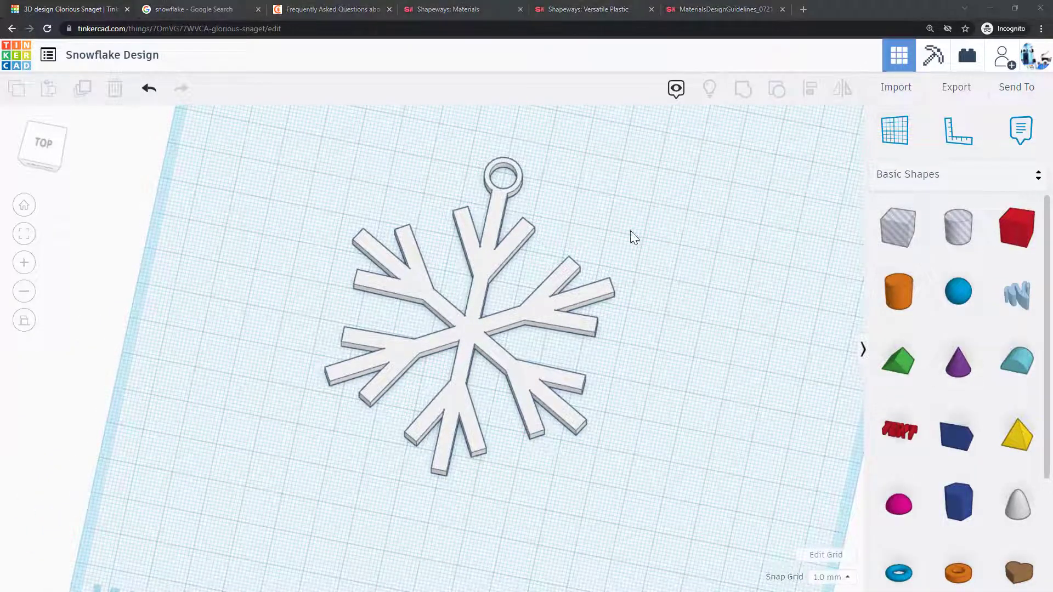
{"action": "right_click_drag", "start_coordinate": [624, 245], "coordinate": [604, 231]}
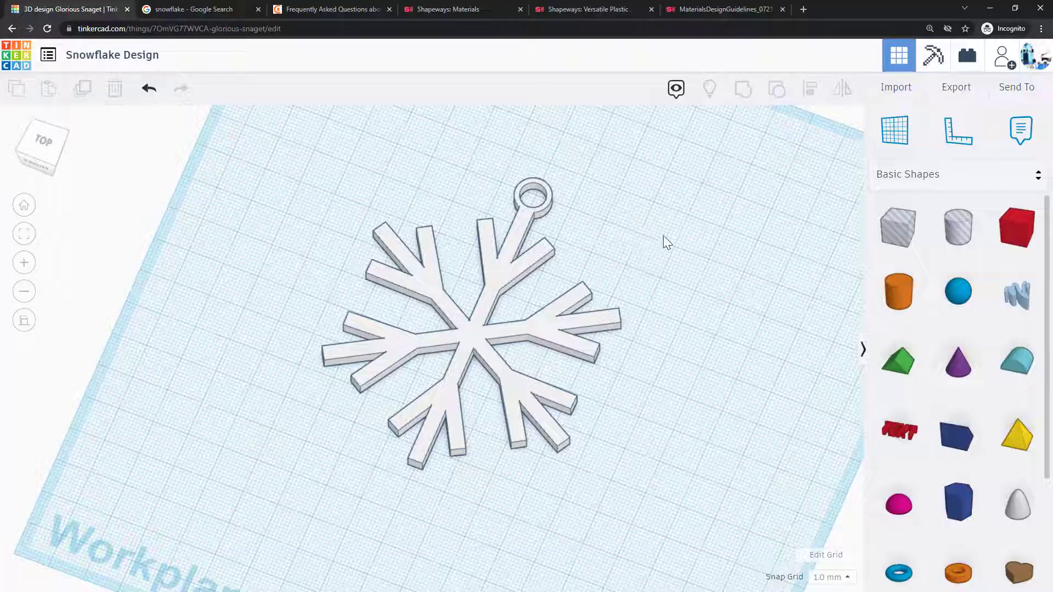
- Open the Export dialog on its 3D Print tab to list the printing services
{"action": "left_click", "coordinate": [944, 93]}
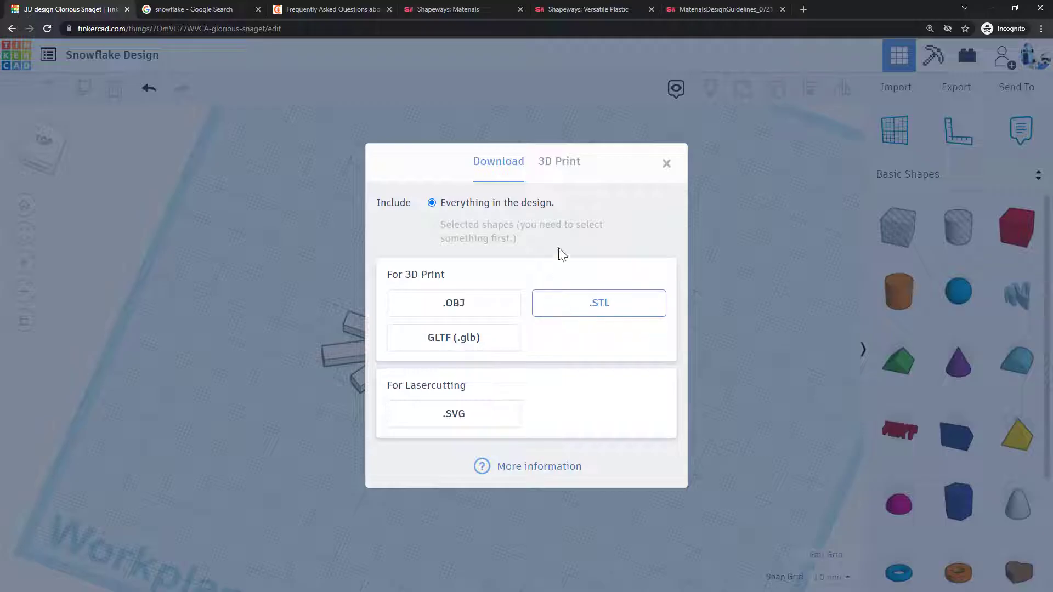
{"action": "left_click", "coordinate": [561, 163]}
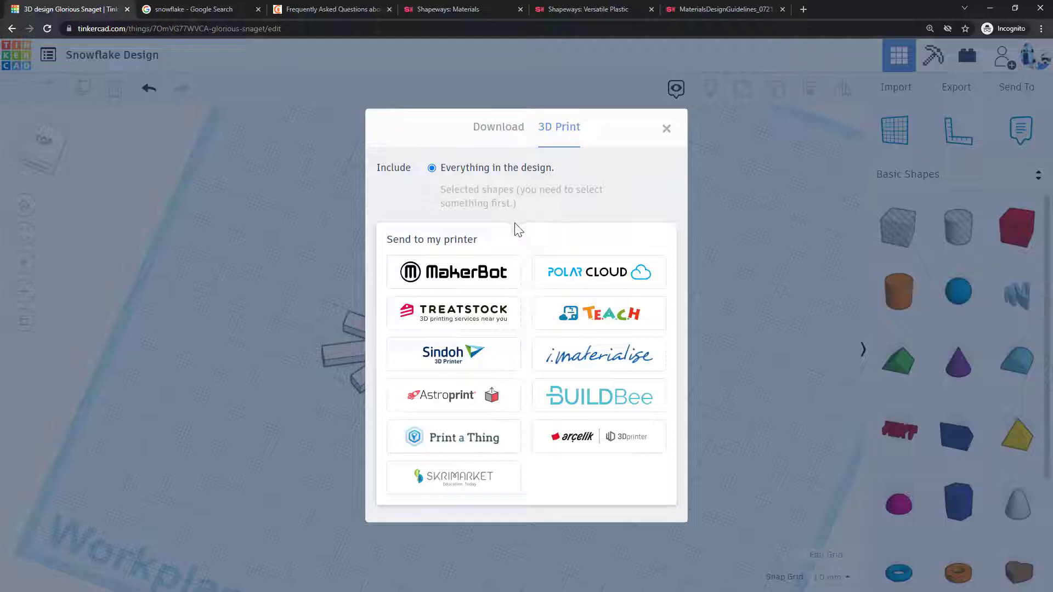